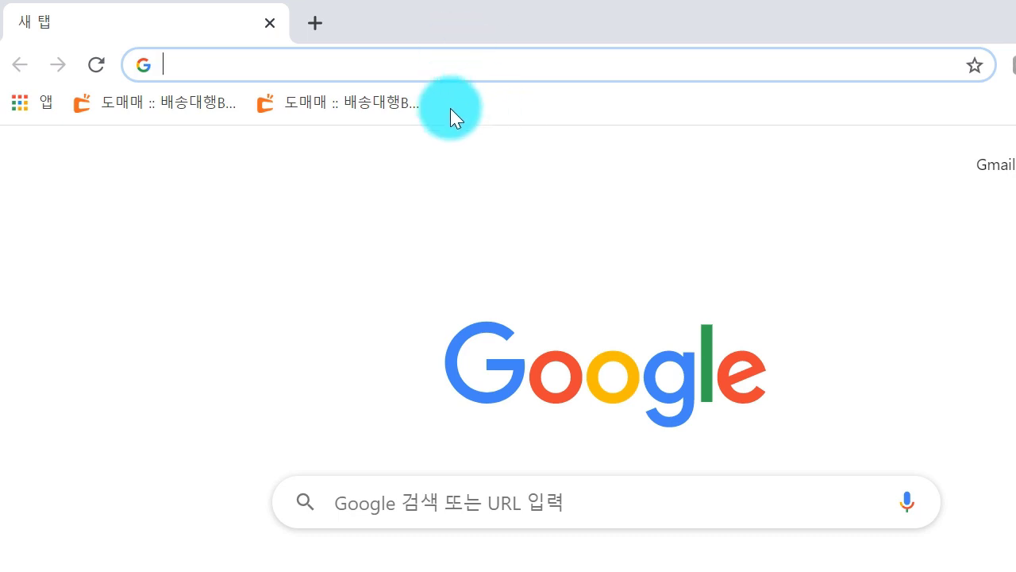
Step: Search Google for 인터넷익스플로러
{"action": "type", "text": "인터넷익스플"}
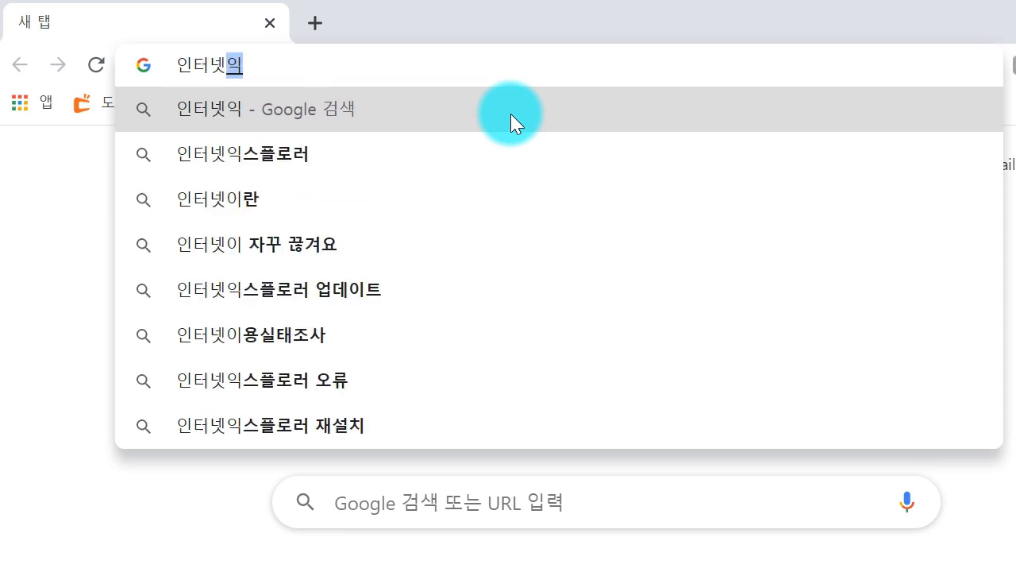
{"action": "type", "text": "로러"}
{"action": "key", "text": "Return"}
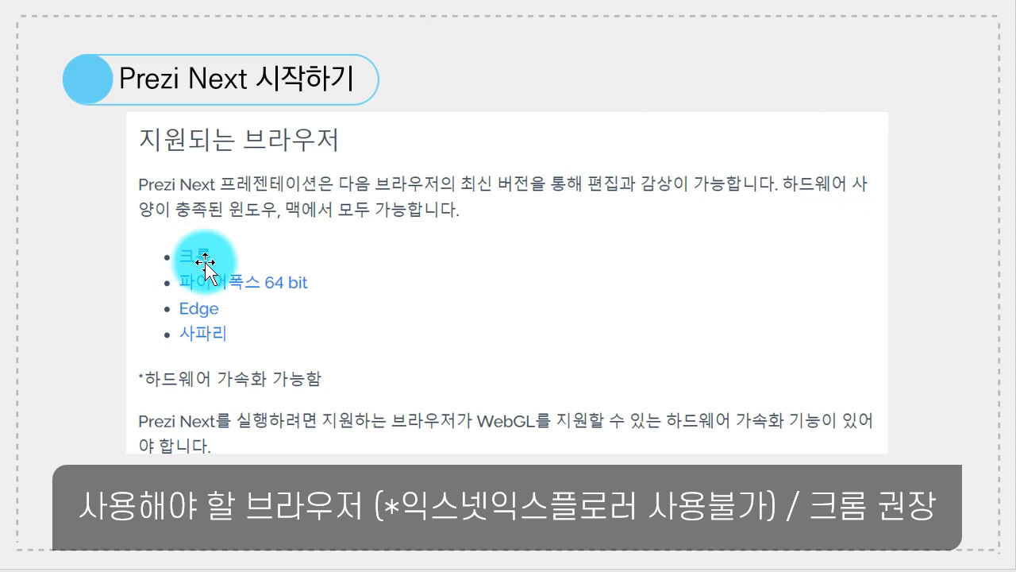
{"action": "left_click", "coordinate": [810, 516]}
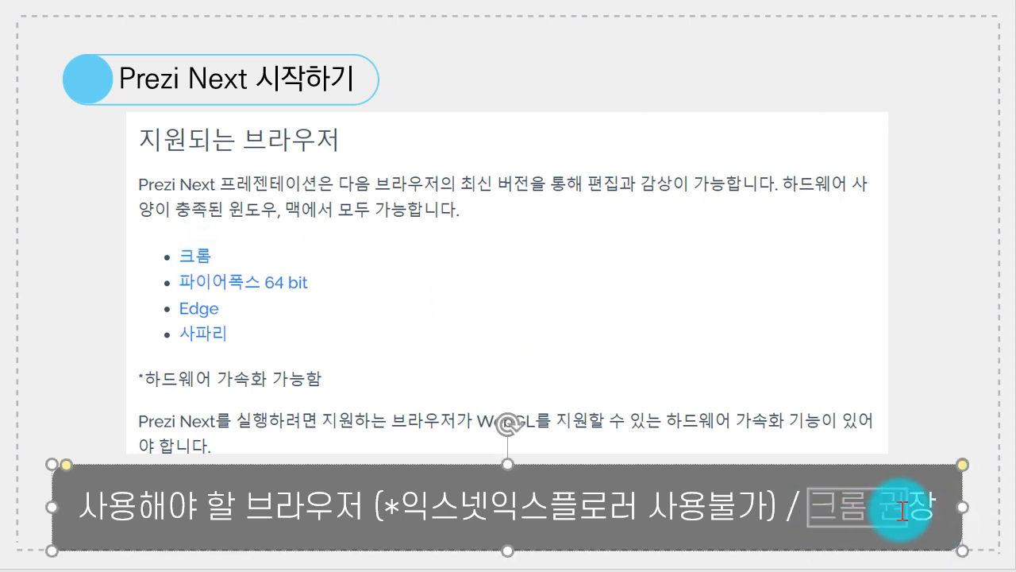
{"action": "left_click", "coordinate": [924, 347]}
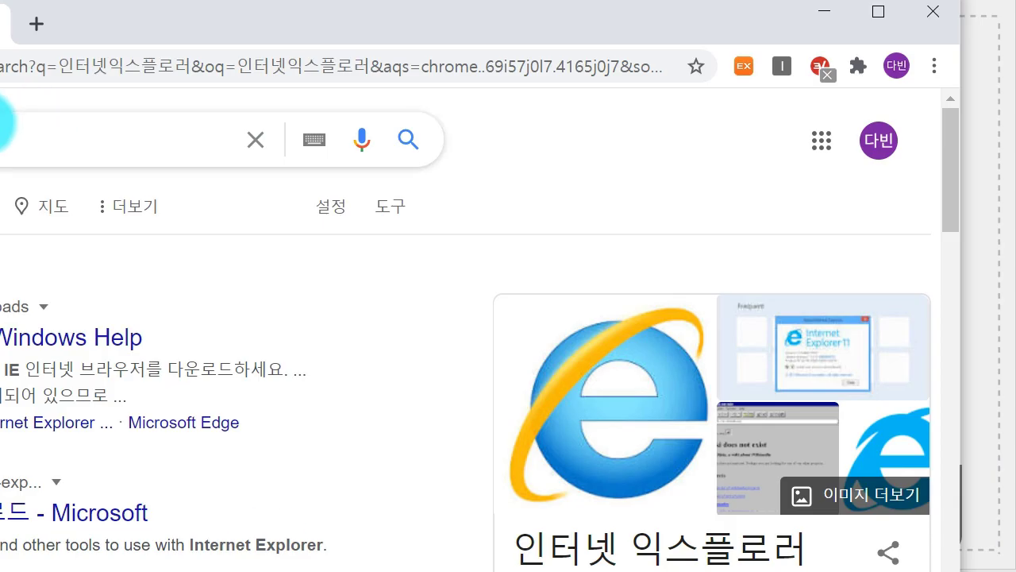
Step: Search Google for 파이어폭스 and examine the Firefox logo and overview beside the search results
{"action": "double_click", "coordinate": [34, 127]}
{"action": "type", "text": "파이어폭스"}
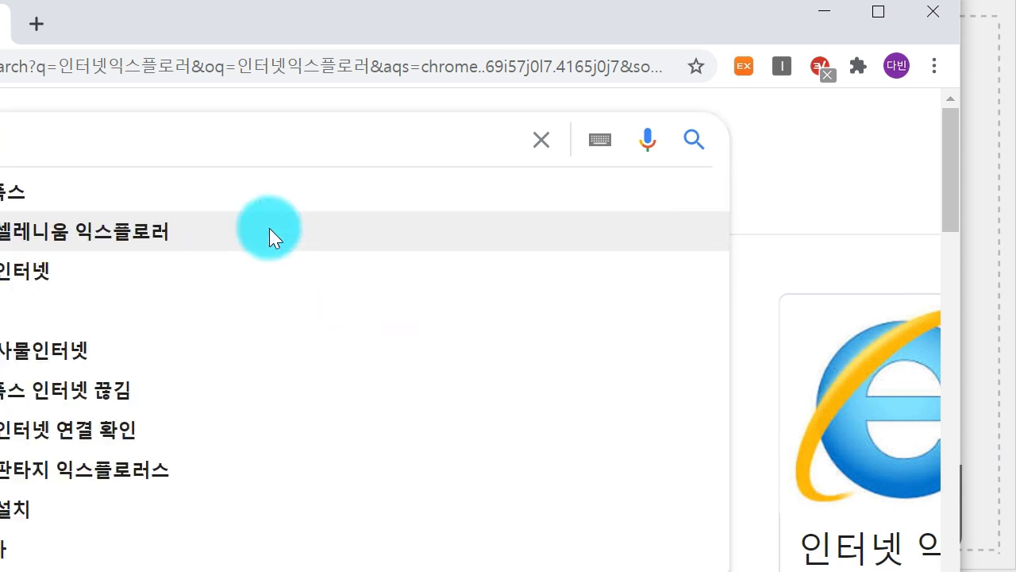
{"action": "key", "text": "Return"}
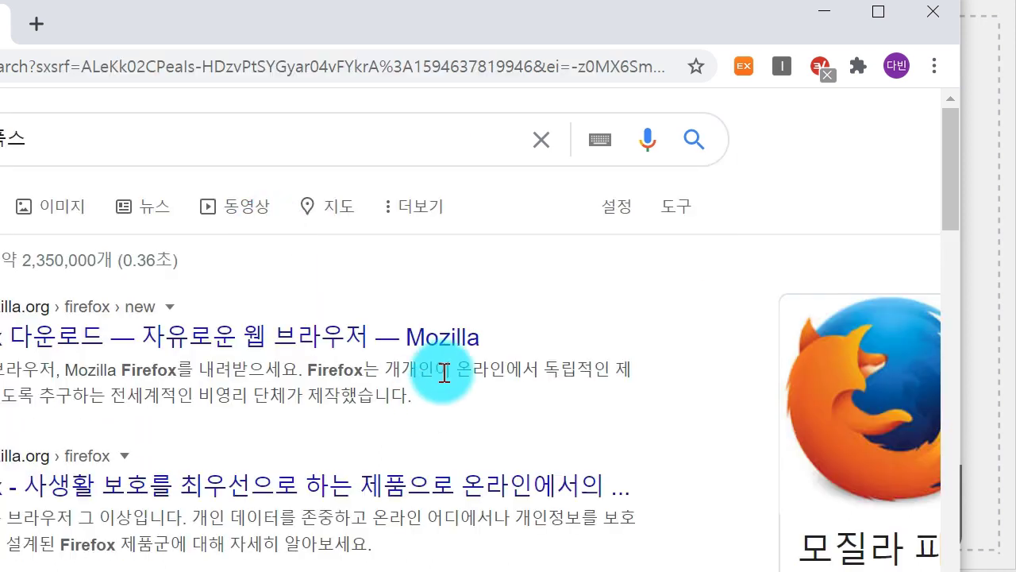
{"action": "middle_click", "coordinate": [726, 262]}
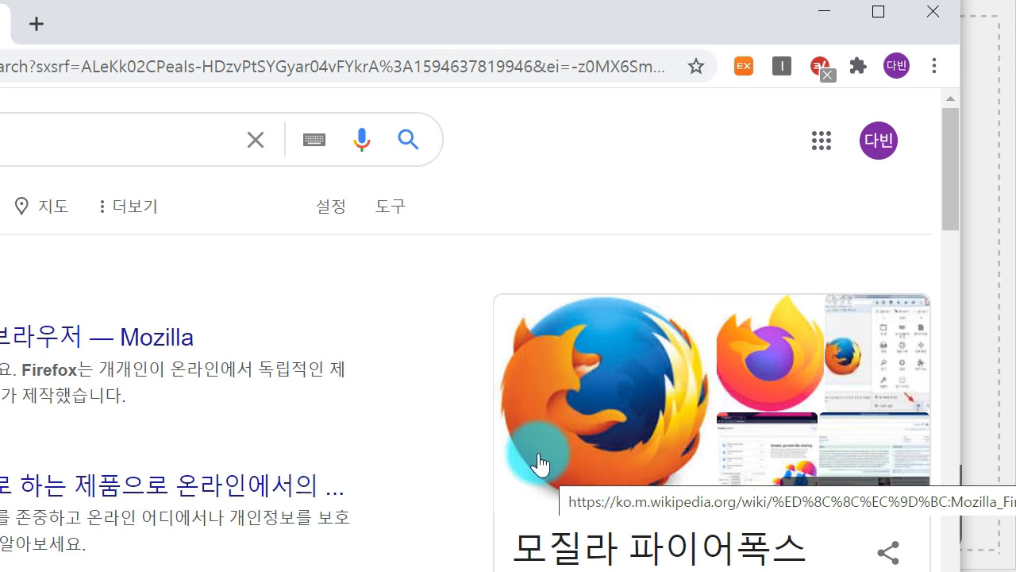
{"action": "scroll", "coordinate": [658, 389], "scroll_direction": "down", "scroll_amount": 3}
{"action": "scroll", "coordinate": [744, 408], "scroll_direction": "up", "scroll_amount": 1}
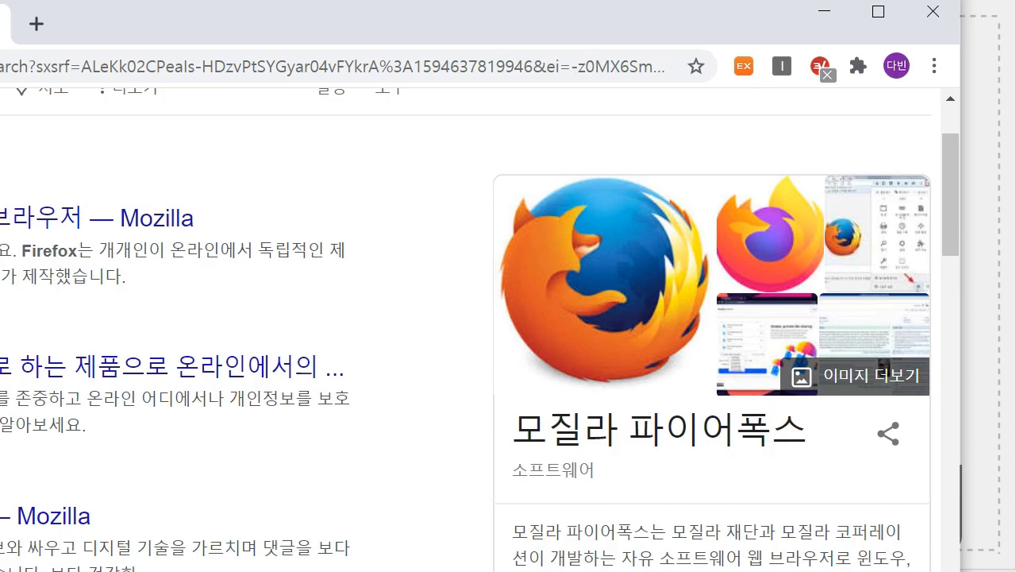
Step: Replace the search term with edge and examine the Microsoft Edge logos in the search results
{"action": "scroll", "coordinate": [4, 110], "scroll_direction": "up", "scroll_amount": 2}
{"action": "left_click_drag", "start_coordinate": [136, 124], "coordinate": [0, 128]}
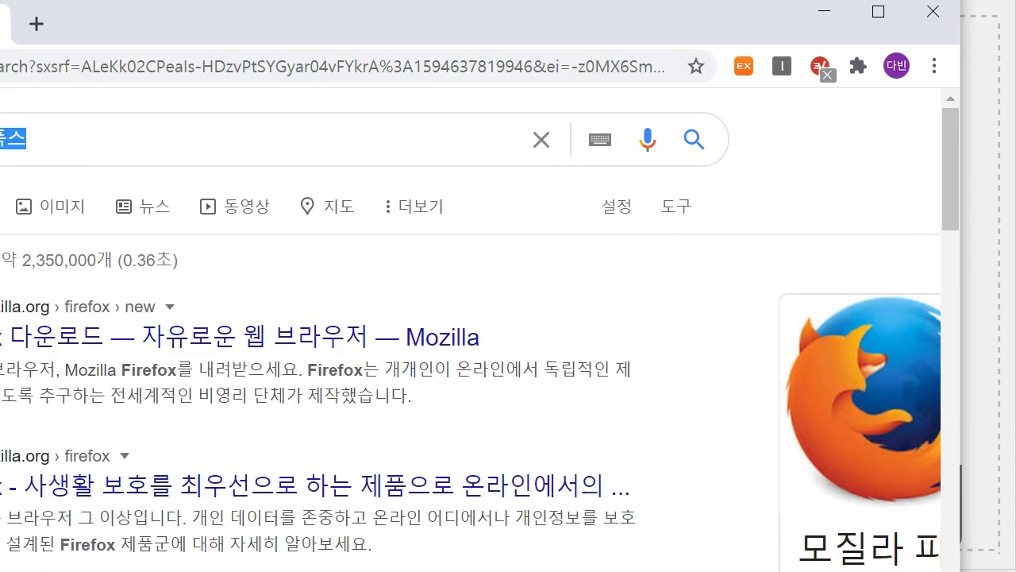
{"action": "type", "text": "edge"}
{"action": "key", "text": "Return"}
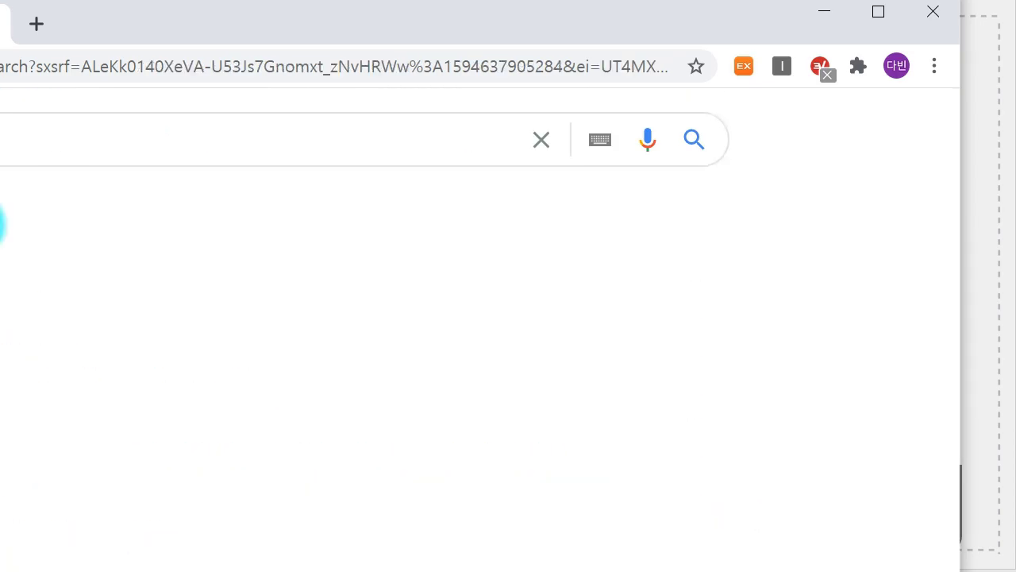
{"action": "scroll", "coordinate": [868, 420], "scroll_direction": "right", "scroll_amount": 4}
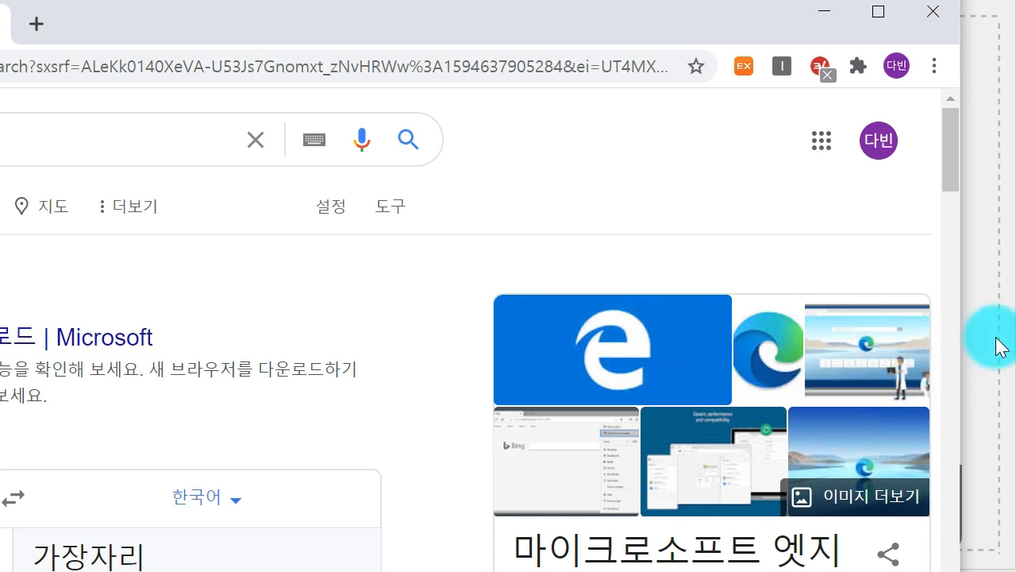
{"action": "left_click", "coordinate": [1010, 302]}
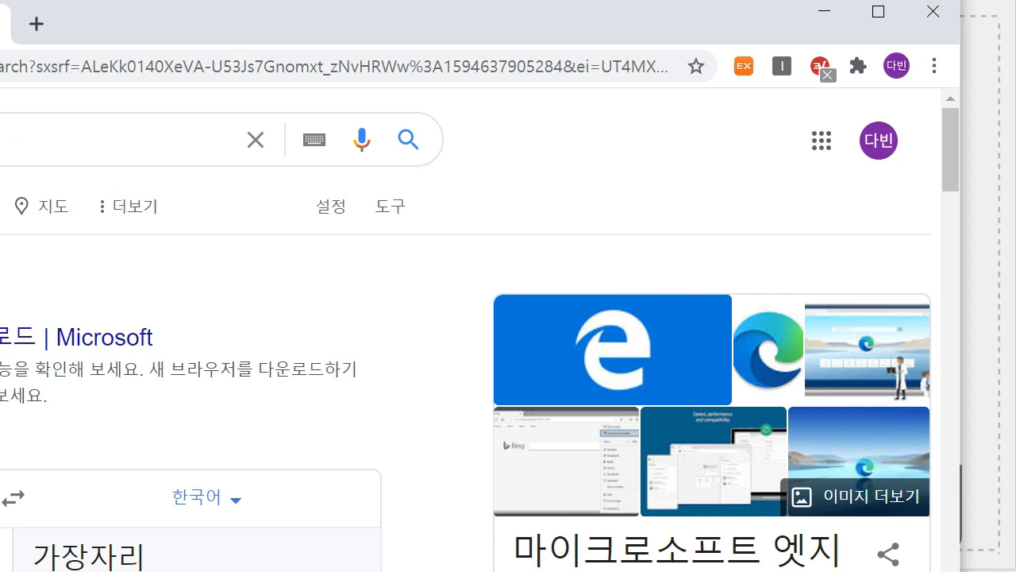
Step: Replace the Google search term with 사파리 and run the search
{"action": "scroll", "coordinate": [469, 357], "scroll_direction": "left", "scroll_amount": 5}
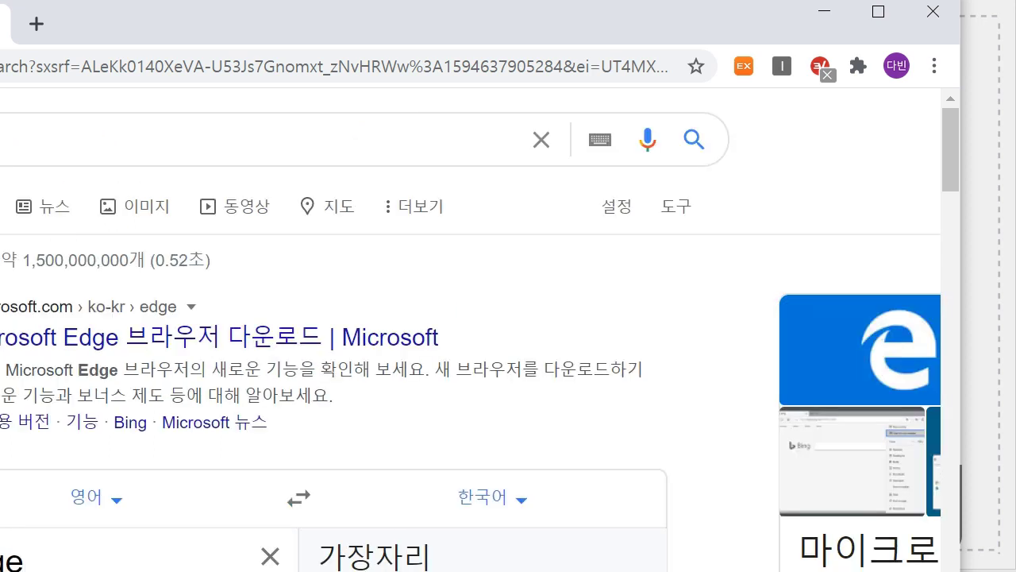
{"action": "key", "text": "BackSpace"}
{"action": "key", "text": "BackSpace"}
{"action": "key", "text": "BackSpace"}
{"action": "key", "text": "BackSpace"}
{"action": "type", "text": "사"}
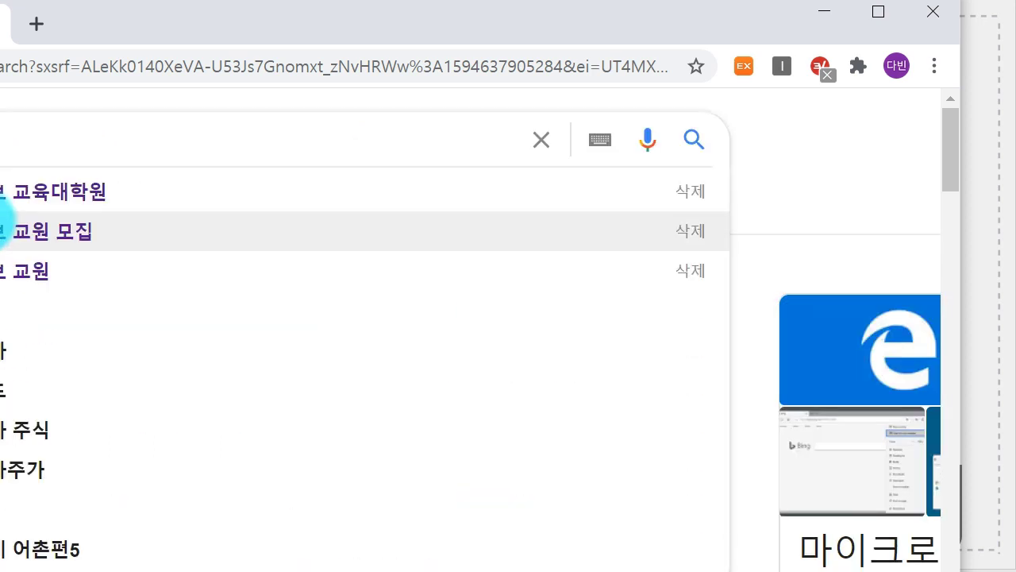
{"action": "type", "text": "파리"}
{"action": "key", "text": "Return"}
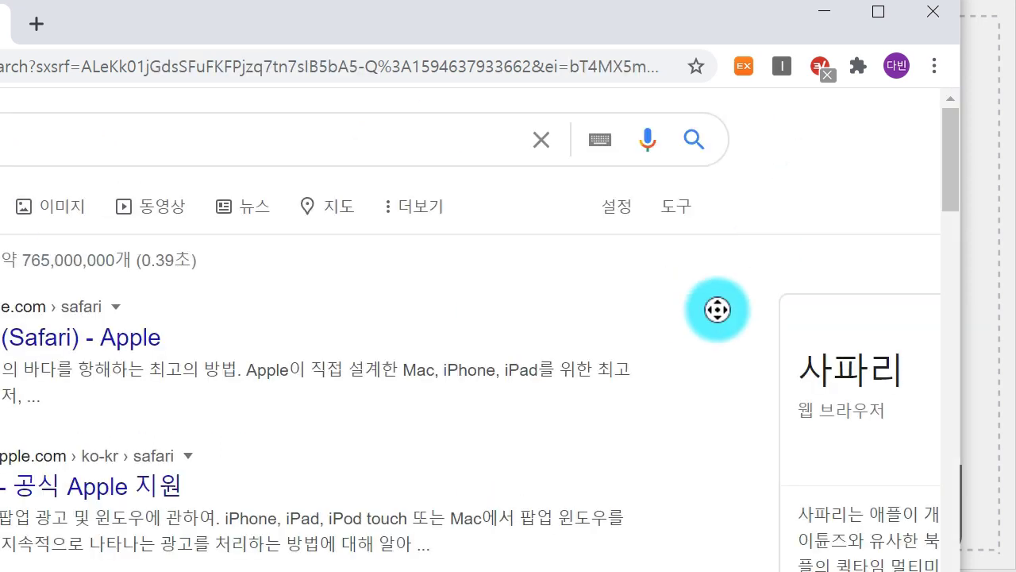
Step: Examine the Safari browser's logo and description in the search results, and minimize the browser window
{"action": "scroll", "coordinate": [717, 310], "scroll_direction": "right", "scroll_amount": 4}
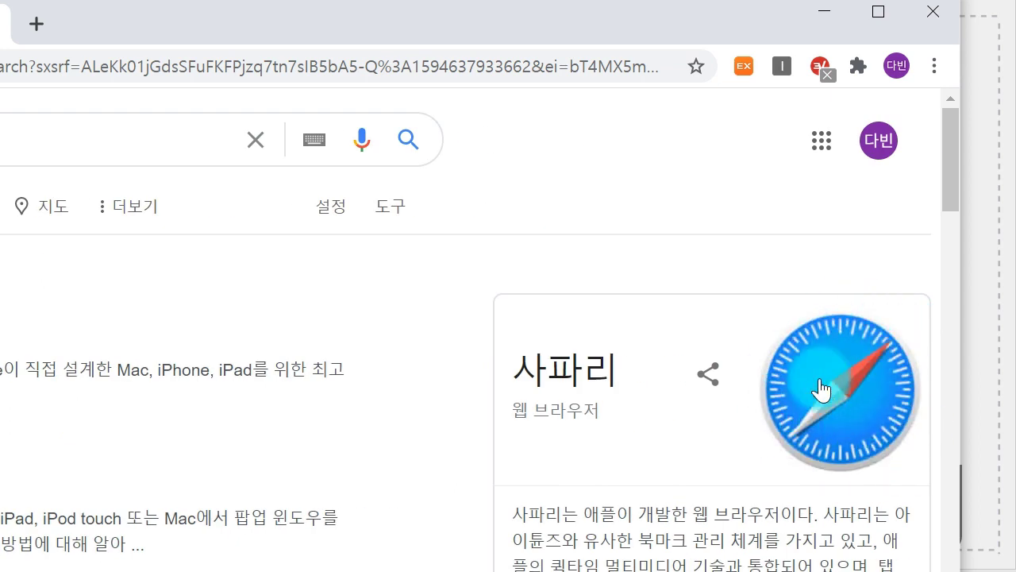
{"action": "left_click_drag", "start_coordinate": [584, 512], "coordinate": [778, 514]}
{"action": "left_click", "coordinate": [467, 500]}
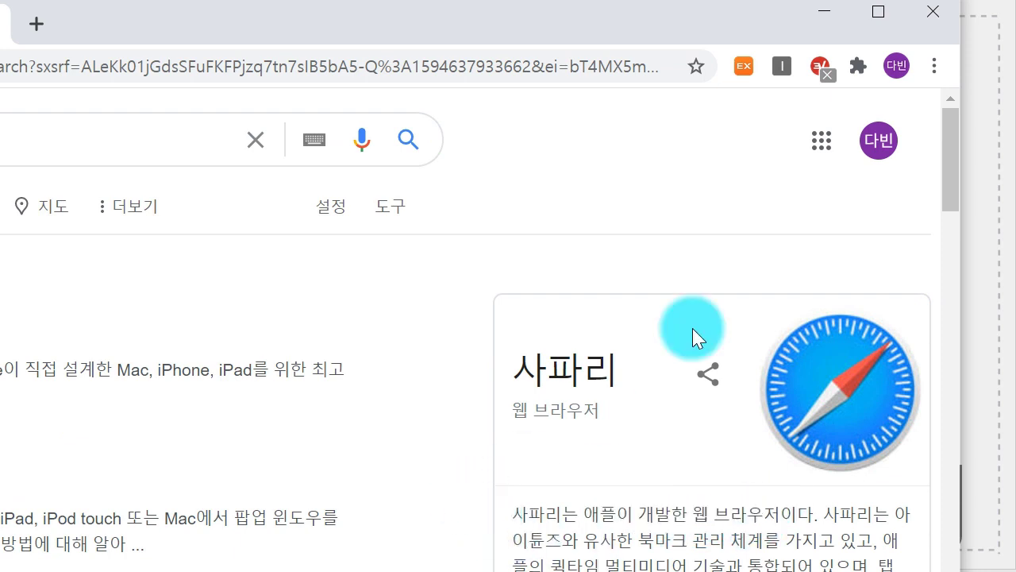
{"action": "scroll", "coordinate": [743, 297], "scroll_direction": "down", "scroll_amount": 3}
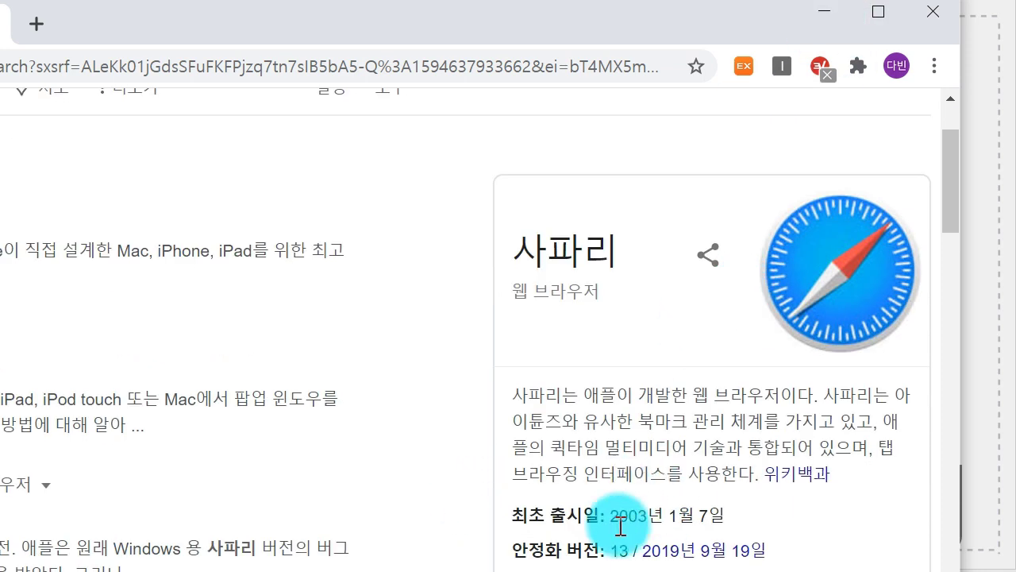
{"action": "left_click", "coordinate": [826, 13]}
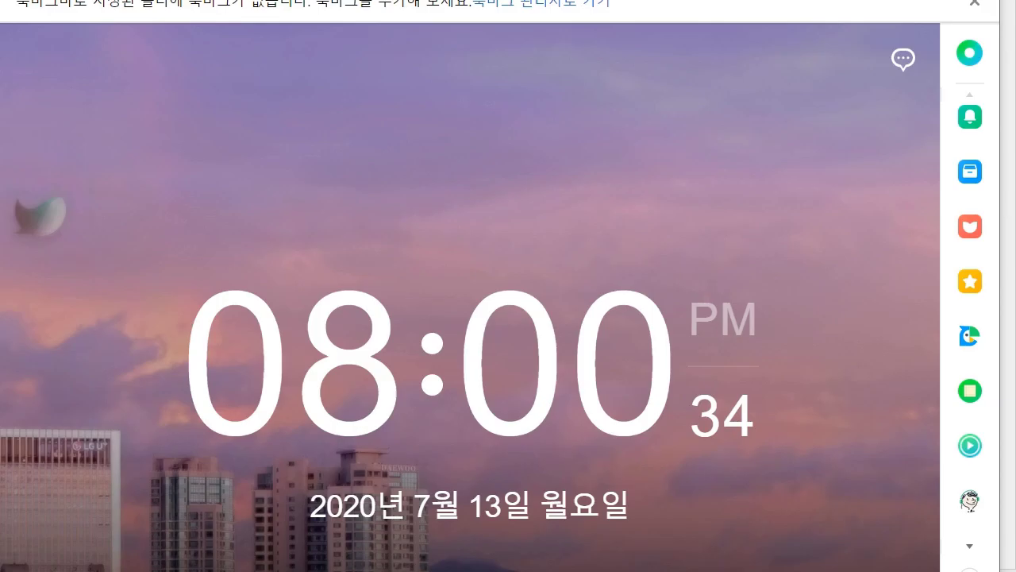
Step: Switch to the Whale browser and open google.com
{"action": "mouse_move", "coordinate": [555, 0]}
{"action": "left_mouse_down"}
{"action": "mouse_move", "coordinate": [551, 22]}
{"action": "mouse_move", "coordinate": [552, 4]}
{"action": "left_mouse_up"}
{"action": "left_click", "coordinate": [460, 63]}
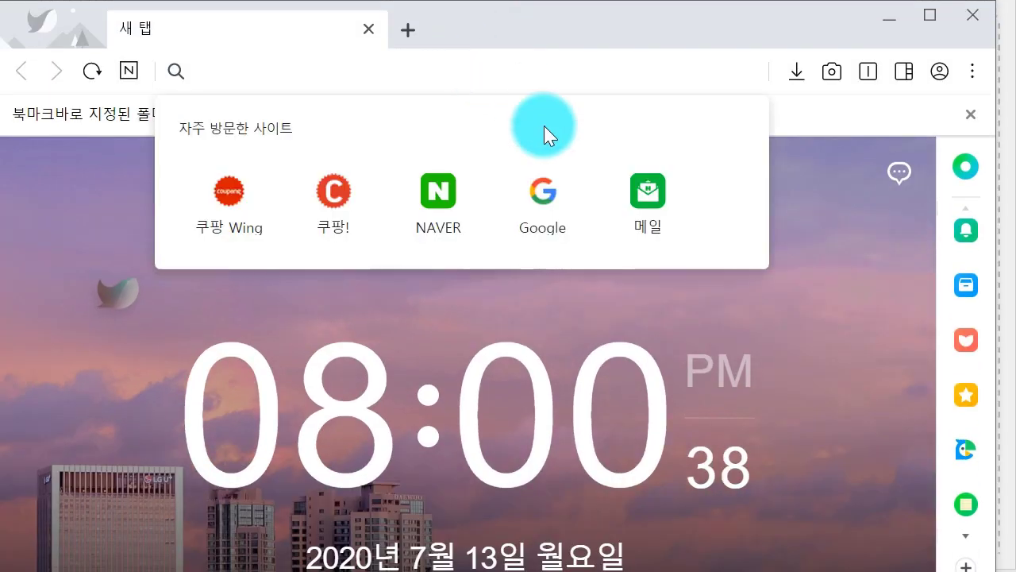
{"action": "type", "text": "google.com"}
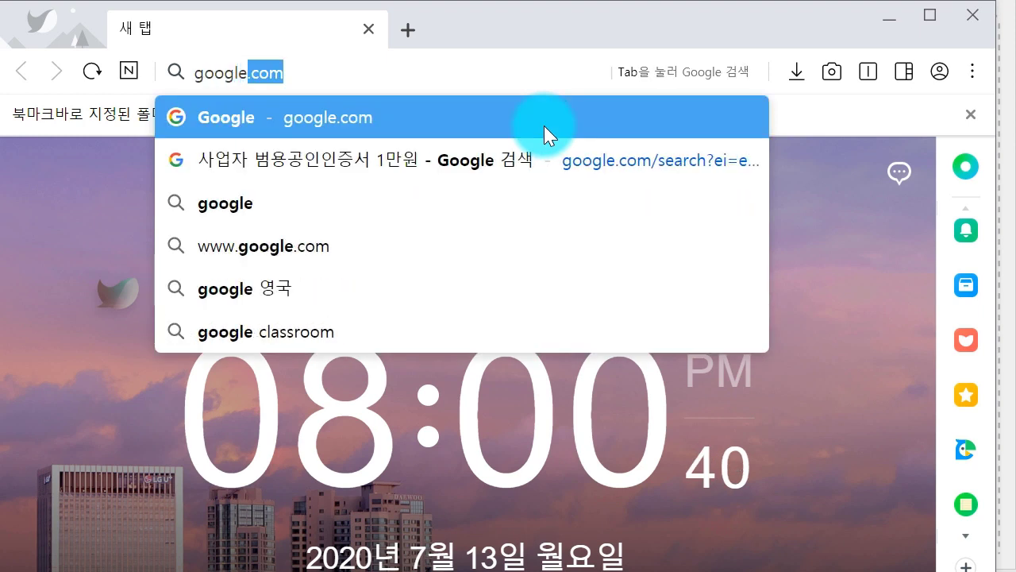
{"action": "left_click", "coordinate": [543, 125]}
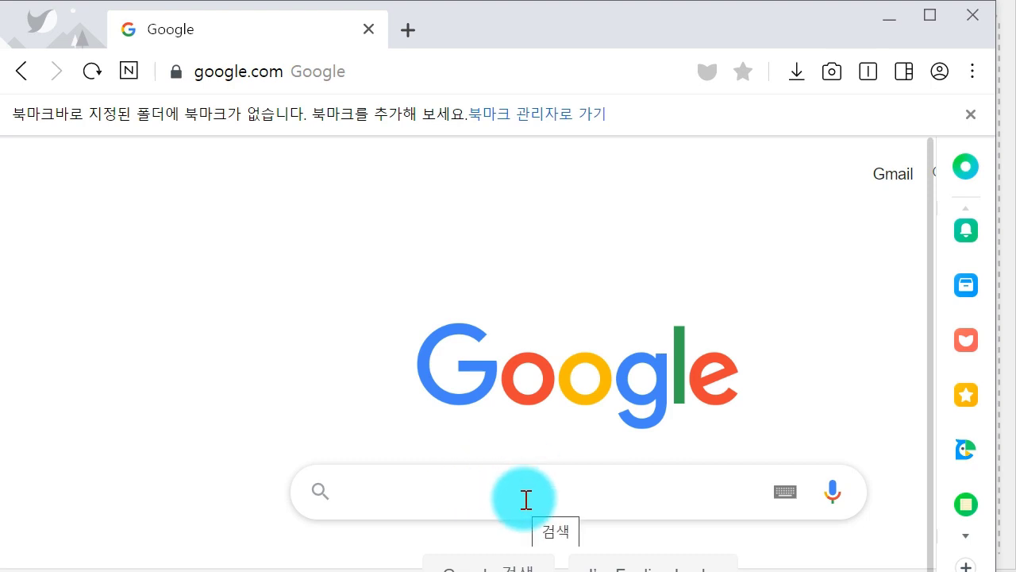
Step: Search Google for 크롬 and open the official "Chrome 웹브라우저 - Google" result
{"action": "type", "text": "크롬"}
{"action": "key", "text": "Return"}
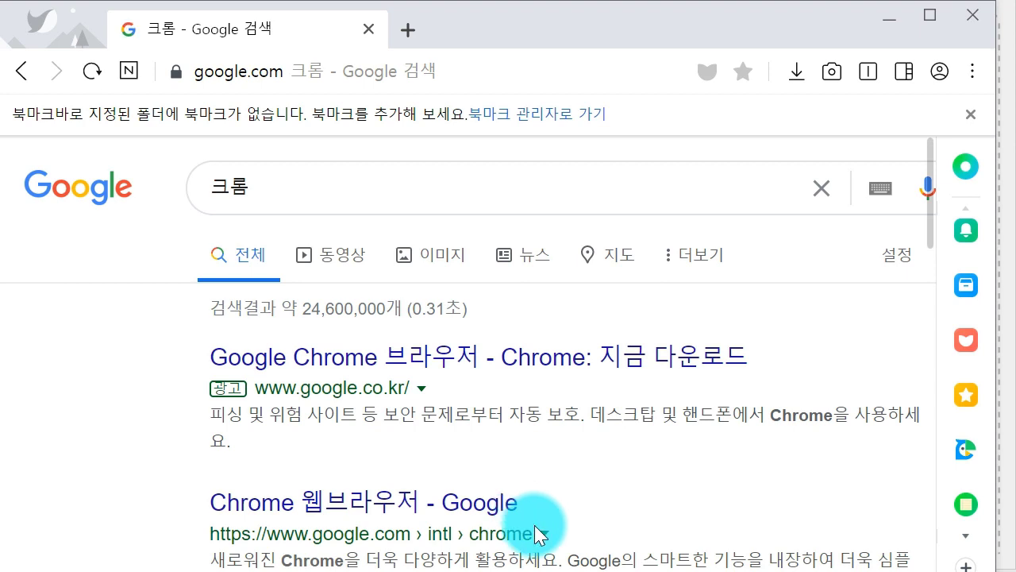
{"action": "scroll", "coordinate": [397, 540], "scroll_direction": "down", "scroll_amount": 3}
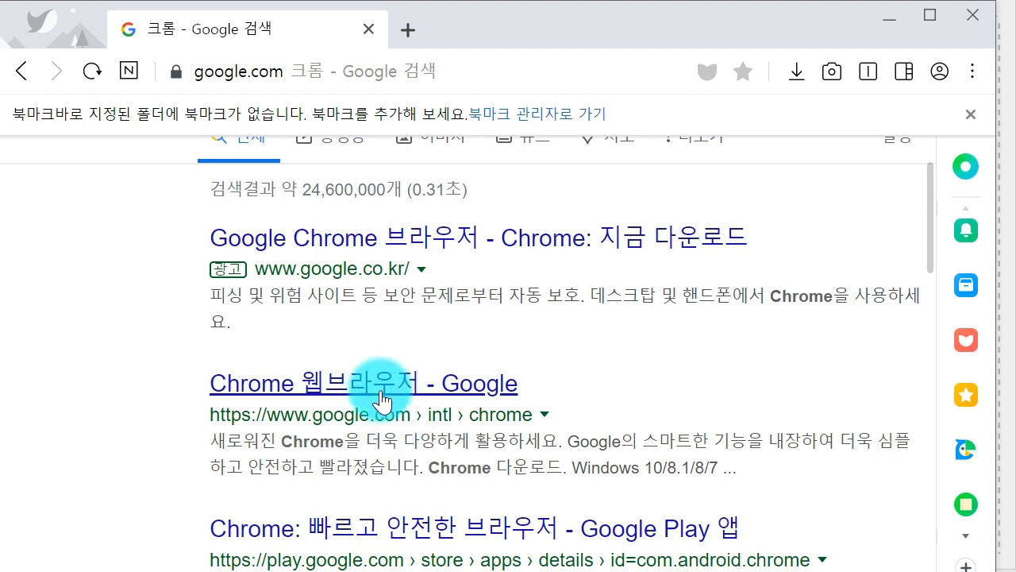
{"action": "left_click", "coordinate": [389, 384]}
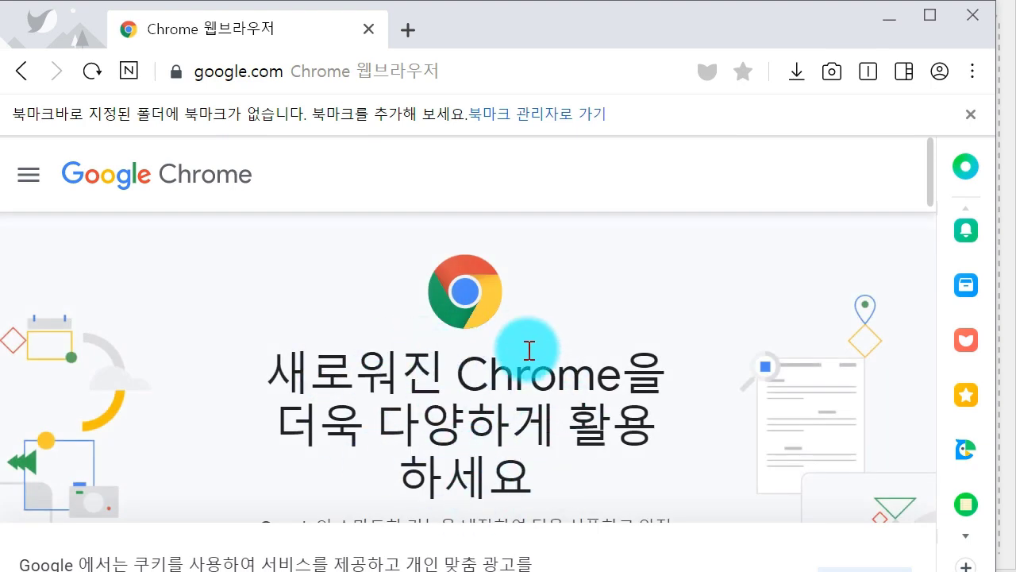
Step: Opt out of sending usage statistics and crash reports to Google, then download and run ChromeSetup.exe
{"action": "scroll", "coordinate": [465, 356], "scroll_direction": "down", "scroll_amount": 3}
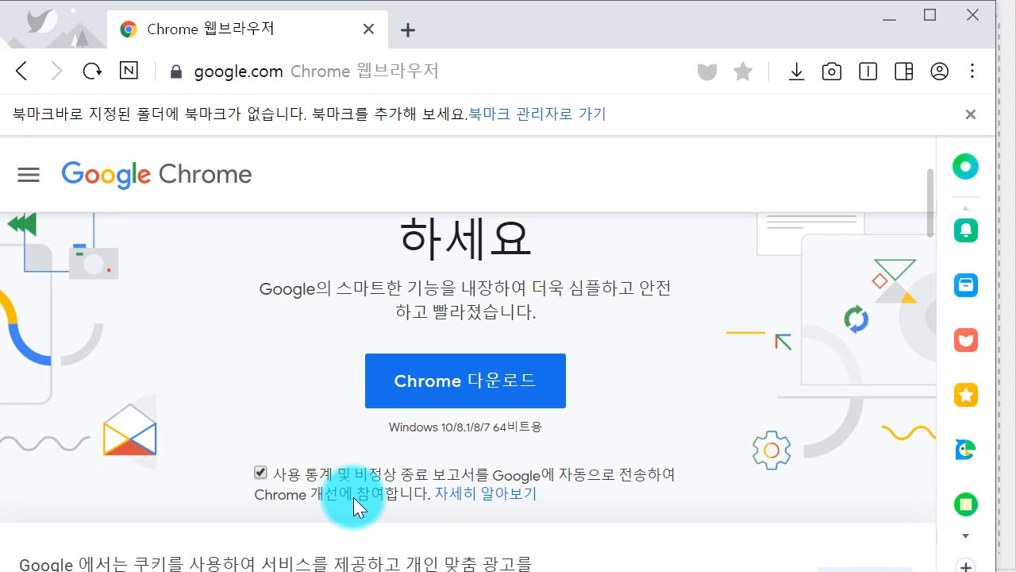
{"action": "left_click", "coordinate": [261, 473]}
{"action": "left_click", "coordinate": [468, 393]}
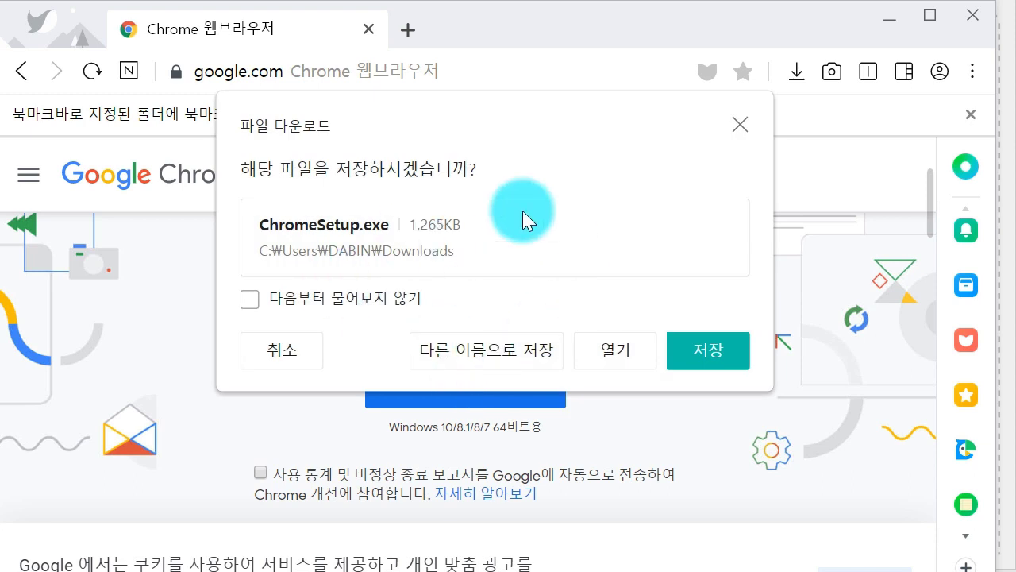
{"action": "left_click", "coordinate": [609, 353]}
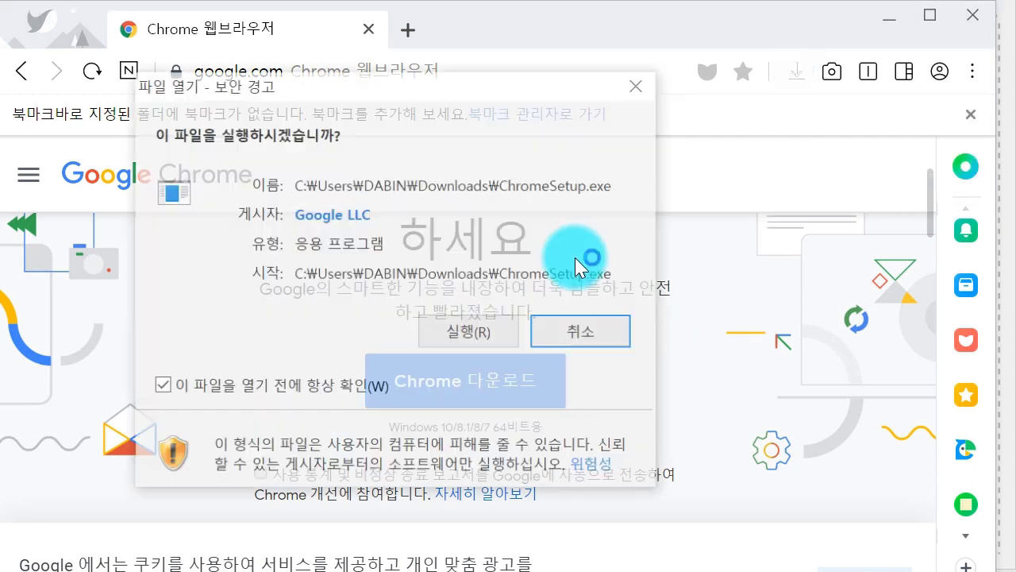
{"action": "left_click", "coordinate": [487, 326]}
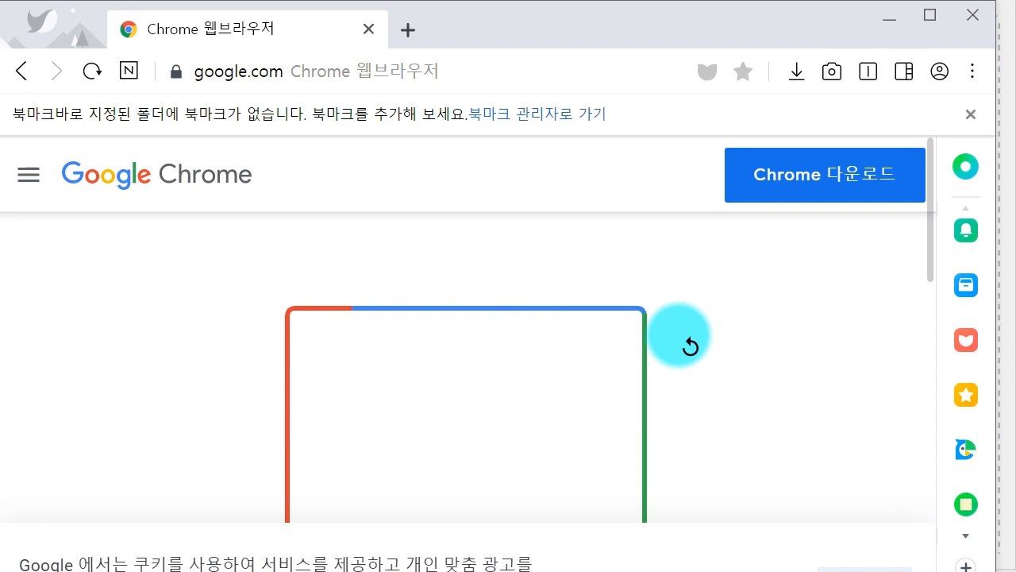
{"action": "left_click", "coordinate": [878, 16]}
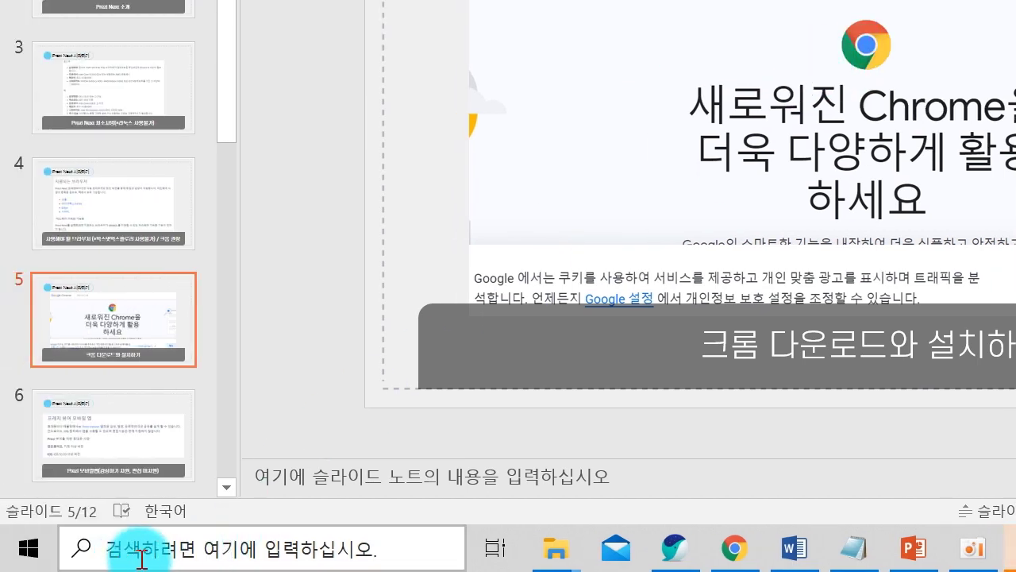
{"action": "left_click", "coordinate": [216, 556]}
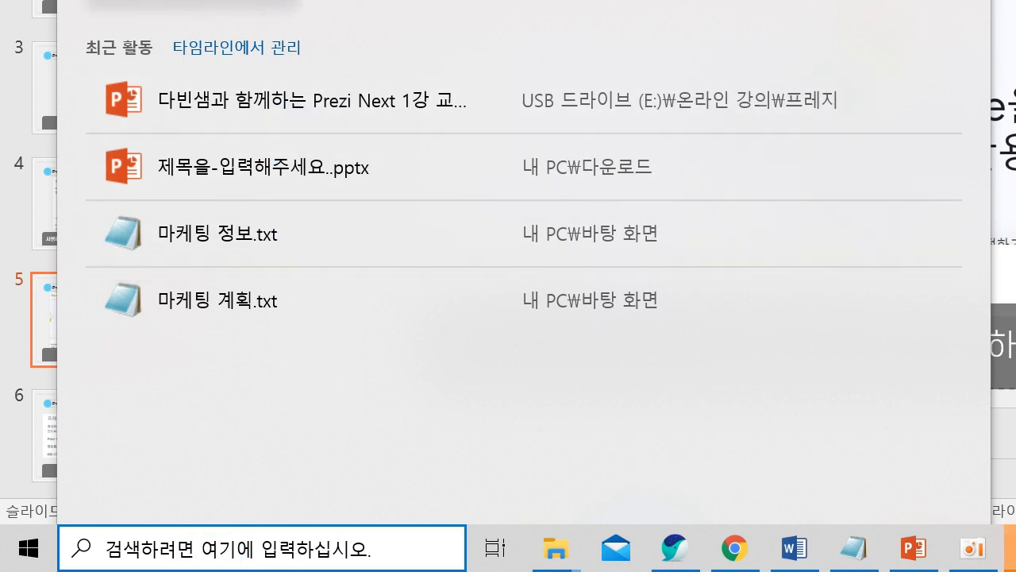
{"action": "left_click", "coordinate": [151, 1]}
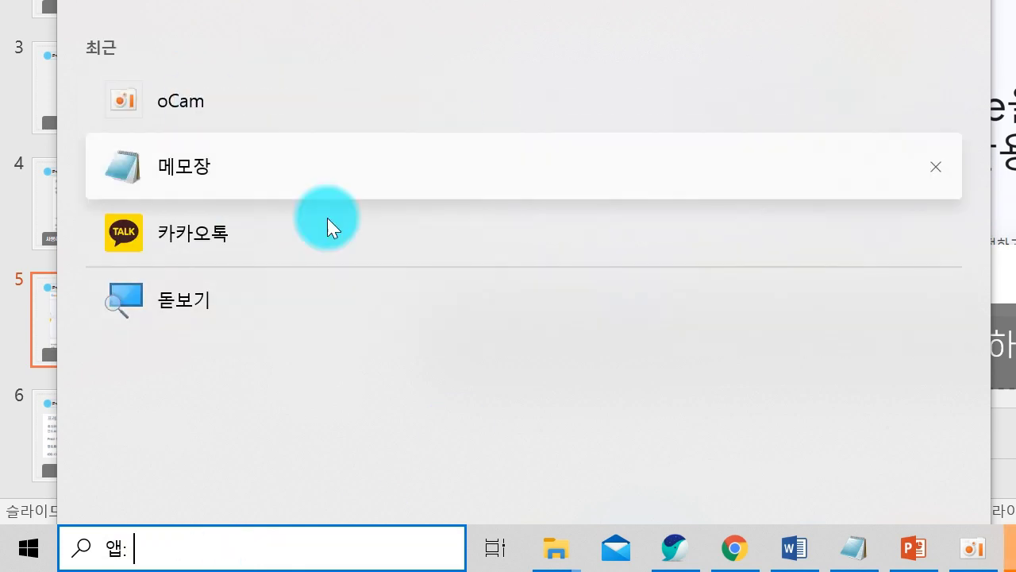
{"action": "left_click", "coordinate": [28, 548]}
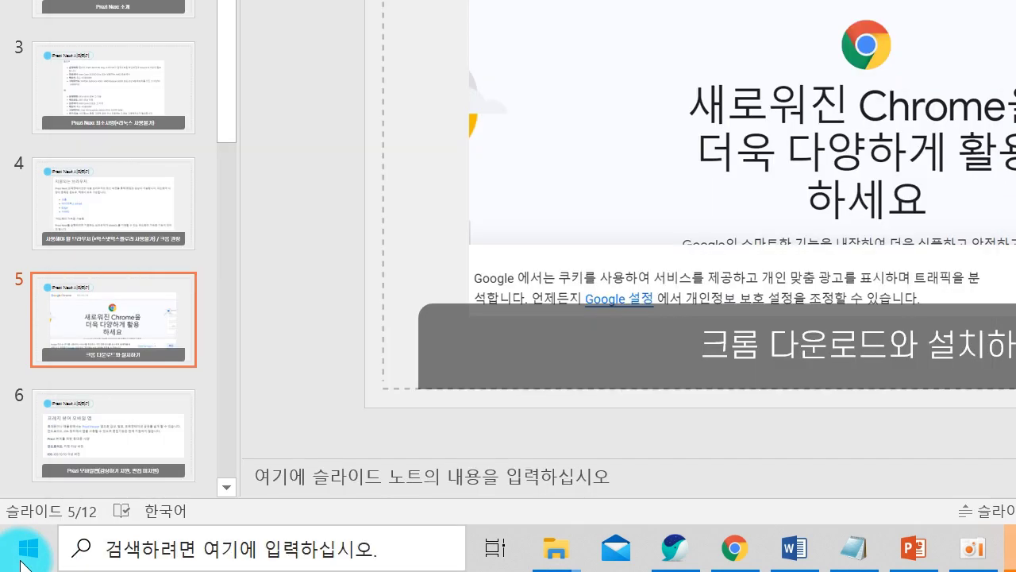
Step: Search Windows for chrome to find the installed browser
{"action": "left_click", "coordinate": [29, 547]}
{"action": "type", "text": "c"}
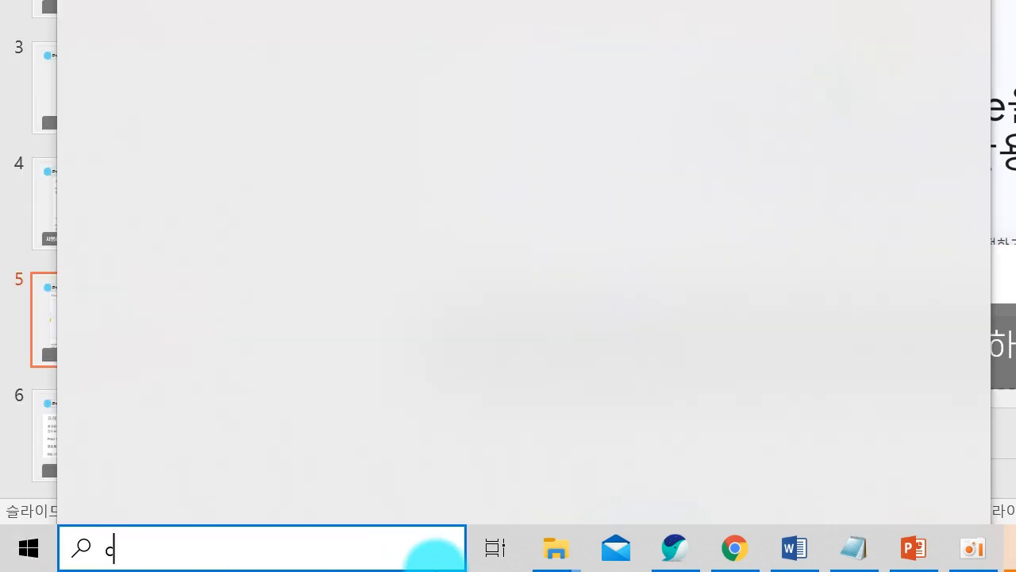
{"action": "type", "text": "hrome"}
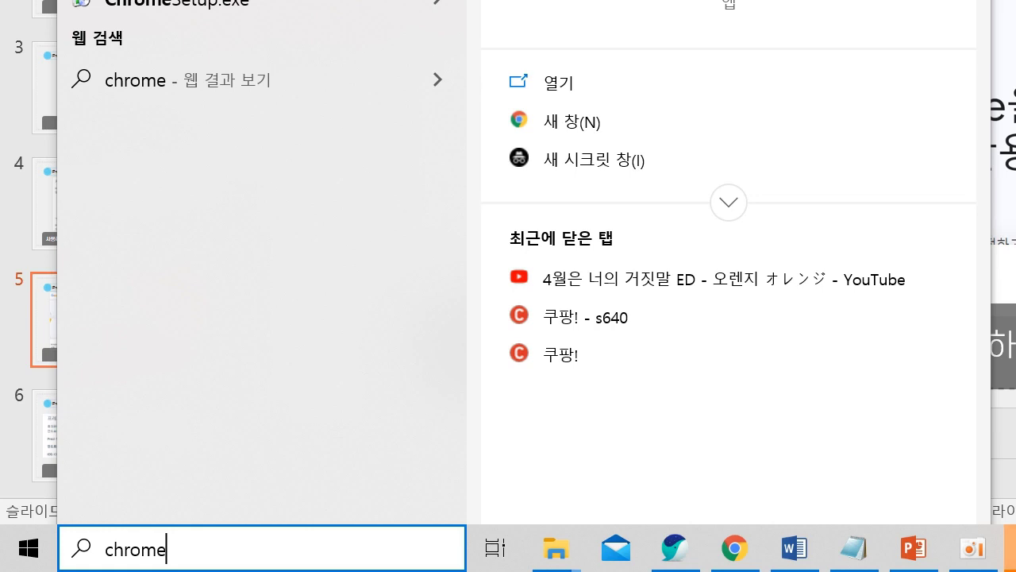
Step: Open Chrome, maximize its window, and decline the installer's offer to install without administrator rights
{"action": "key", "text": "Return"}
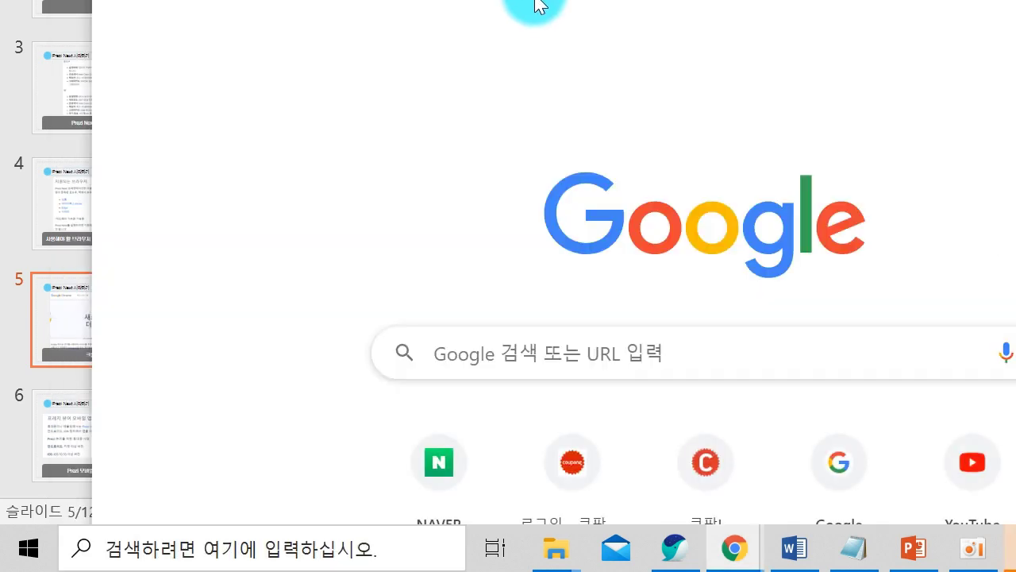
{"action": "double_click", "coordinate": [534, 4]}
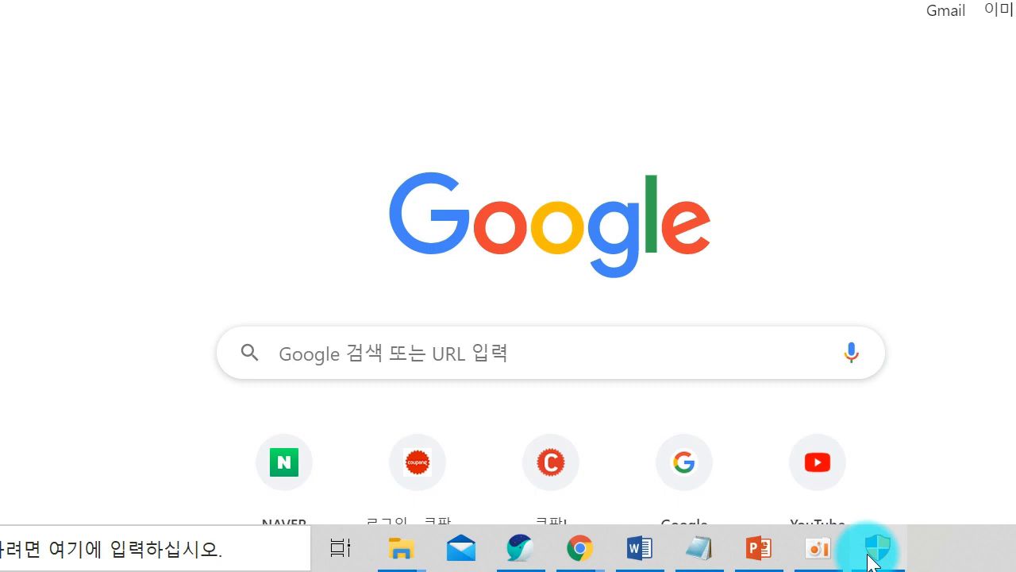
{"action": "left_click", "coordinate": [873, 553]}
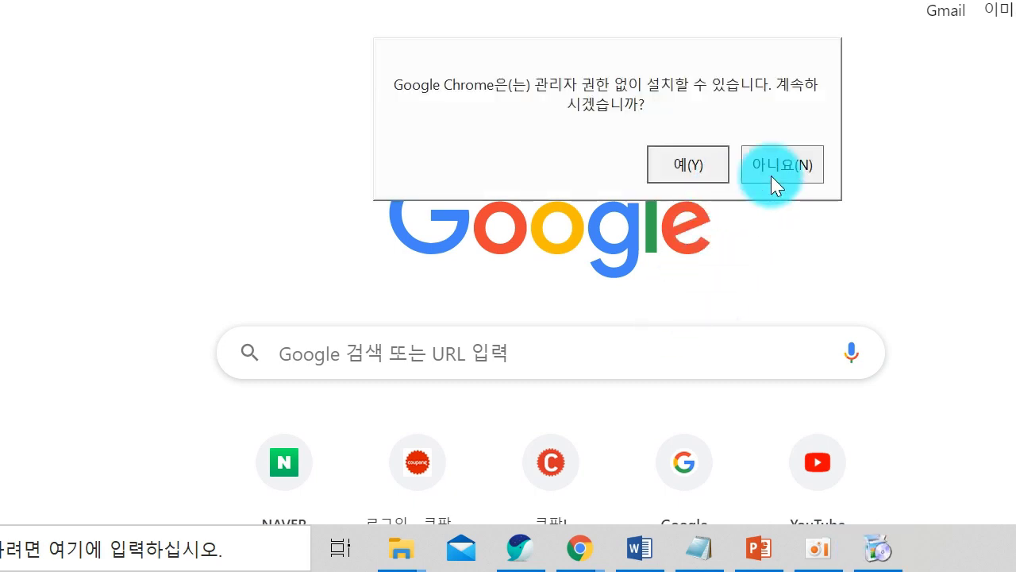
{"action": "left_click", "coordinate": [777, 170]}
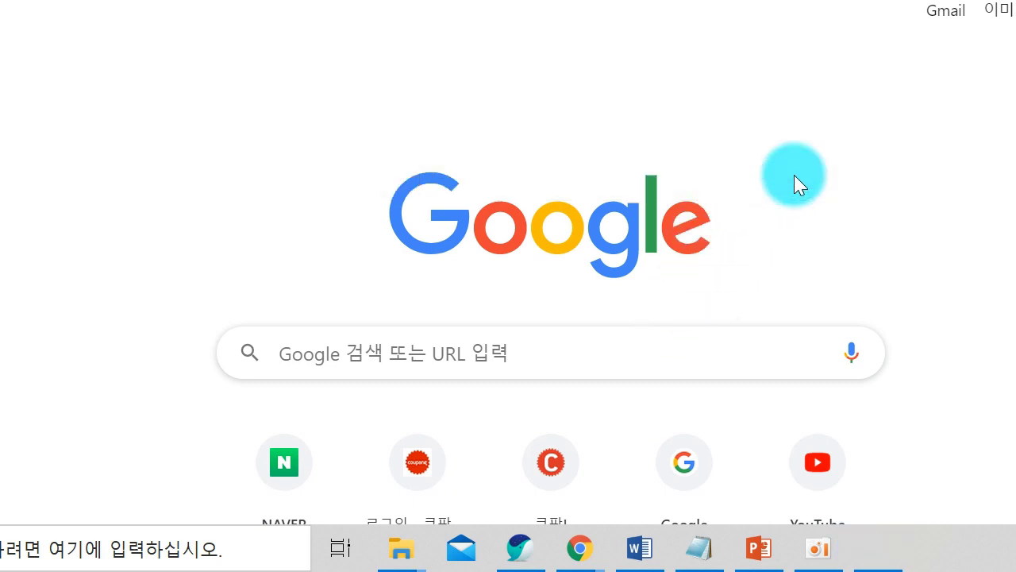
Step: Unpin Chrome from the taskbar and close its open window
{"action": "right_click", "coordinate": [575, 557]}
{"action": "left_click", "coordinate": [585, 459]}
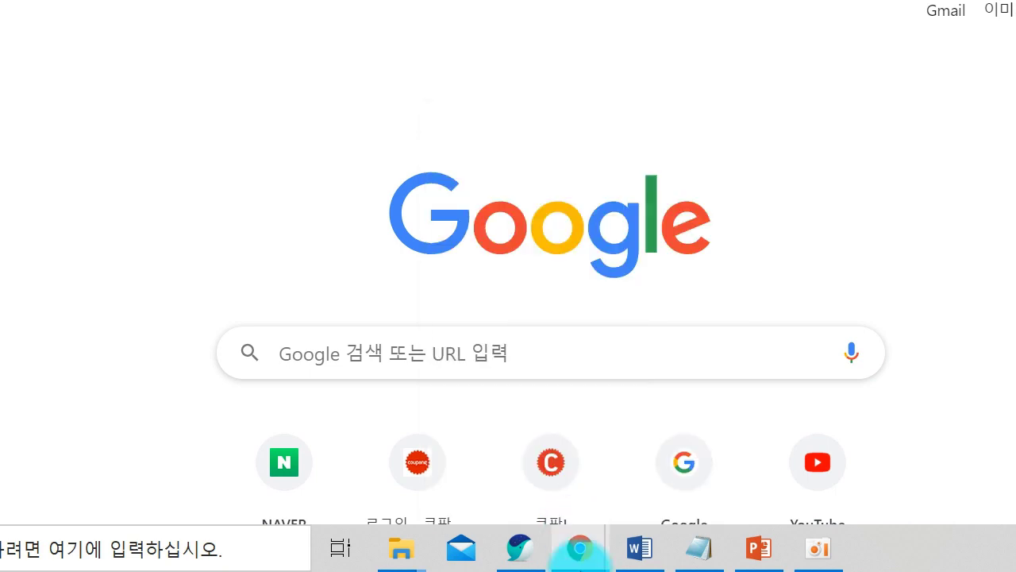
{"action": "left_click", "coordinate": [581, 532]}
{"action": "left_click", "coordinate": [945, 161]}
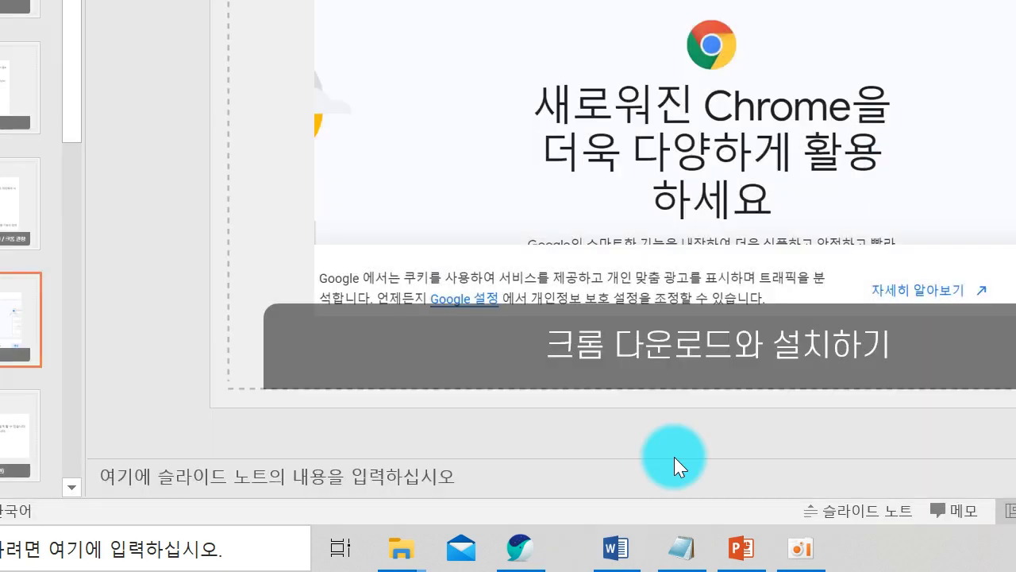
{"action": "left_click", "coordinate": [396, 550]}
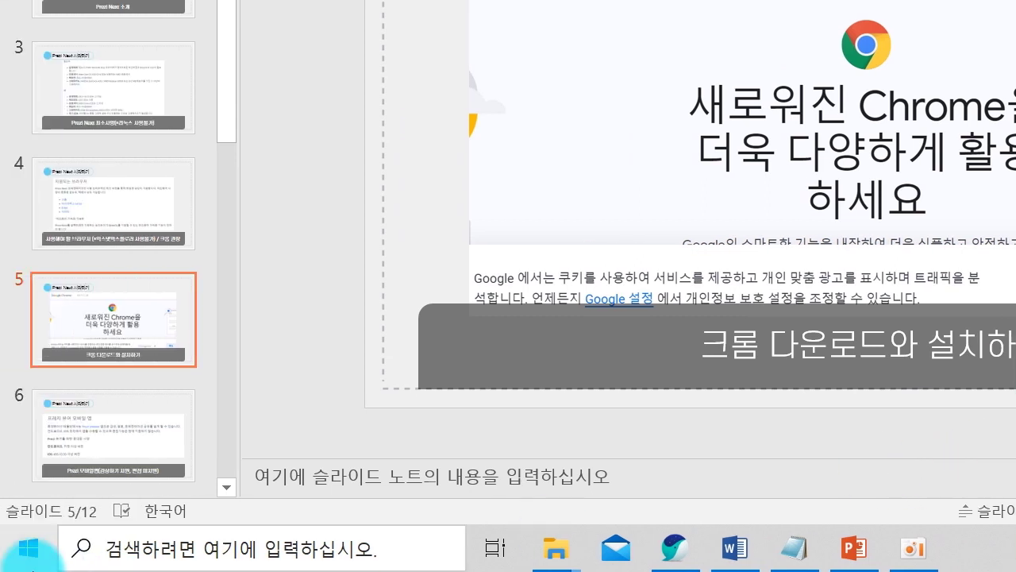
Step: Open Chrome through a Windows search for ch, pin it to the taskbar, and close its window
{"action": "left_click", "coordinate": [28, 548]}
{"action": "scroll", "coordinate": [84, 490], "scroll_direction": "down", "scroll_amount": 1}
{"action": "type", "text": "ch"}
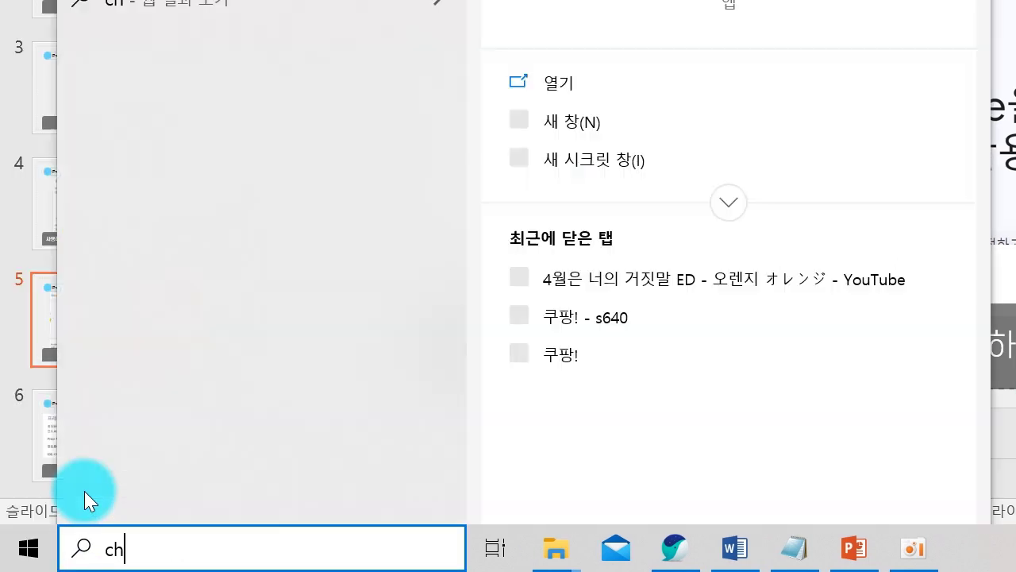
{"action": "left_click", "coordinate": [683, 3]}
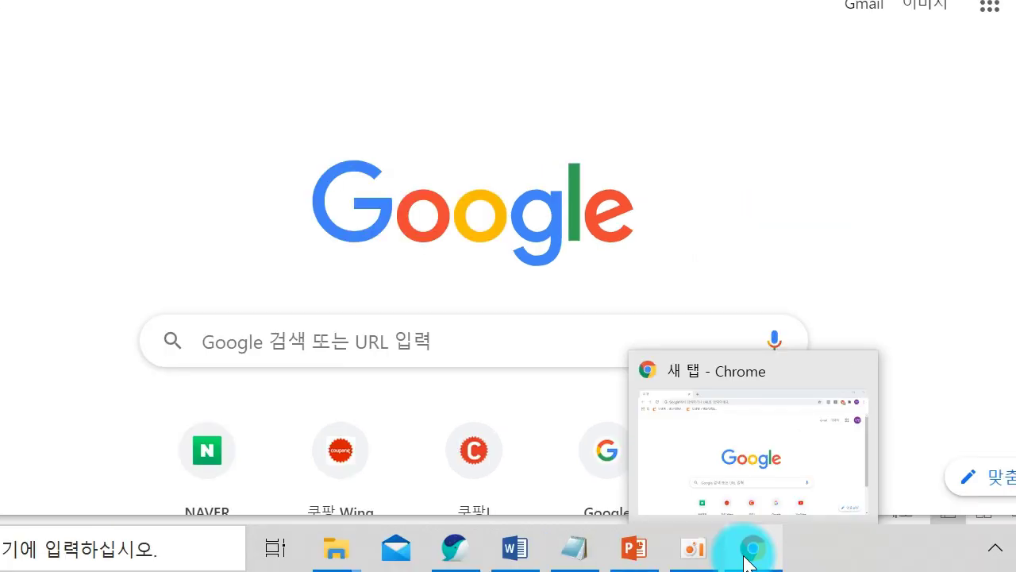
{"action": "right_click", "coordinate": [746, 555]}
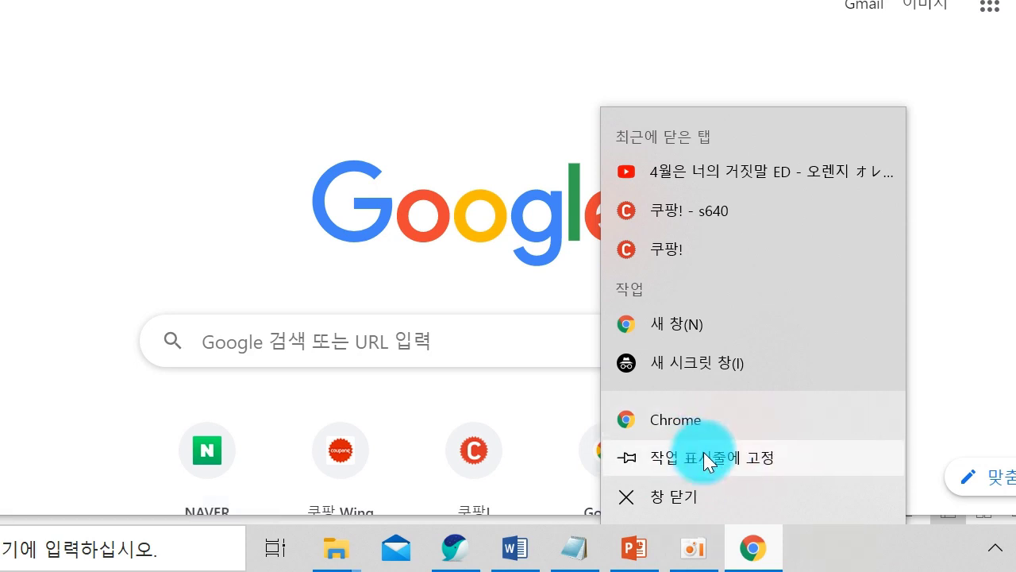
{"action": "key", "text": "Escape"}
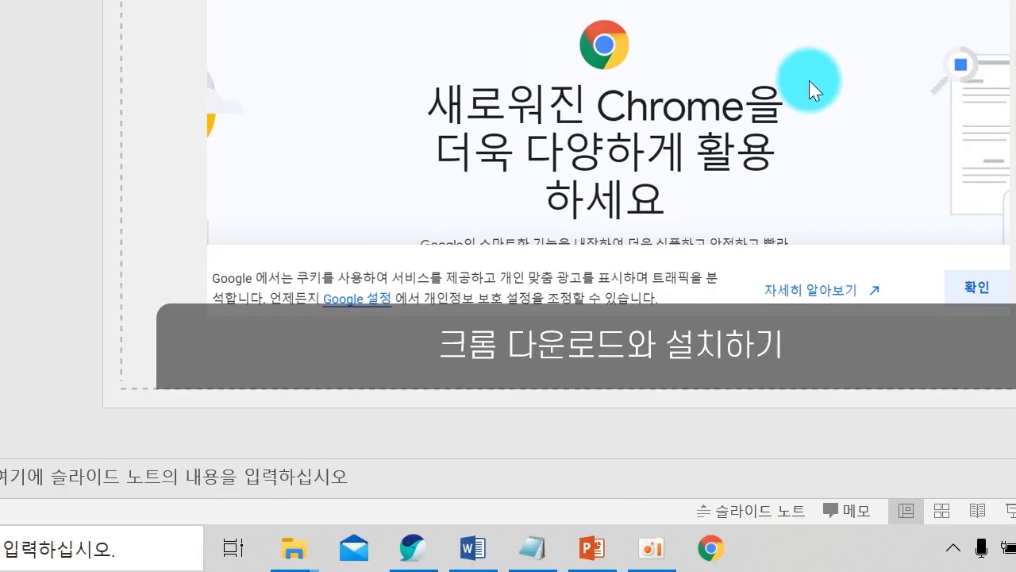
Step: Launch Chrome from its pinned taskbar shortcut, then unpin it from the taskbar
{"action": "left_click", "coordinate": [706, 549]}
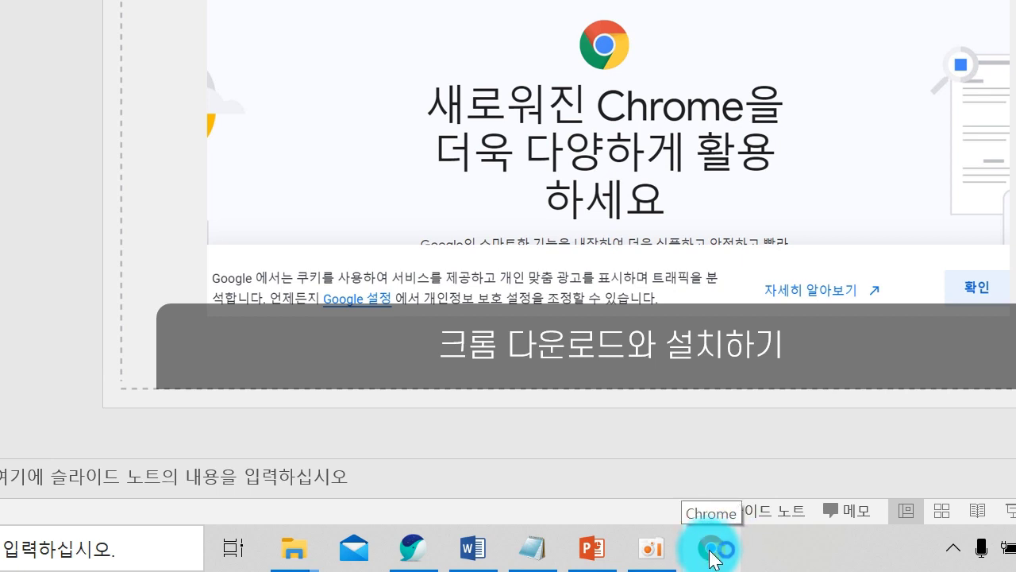
{"action": "right_click", "coordinate": [711, 548]}
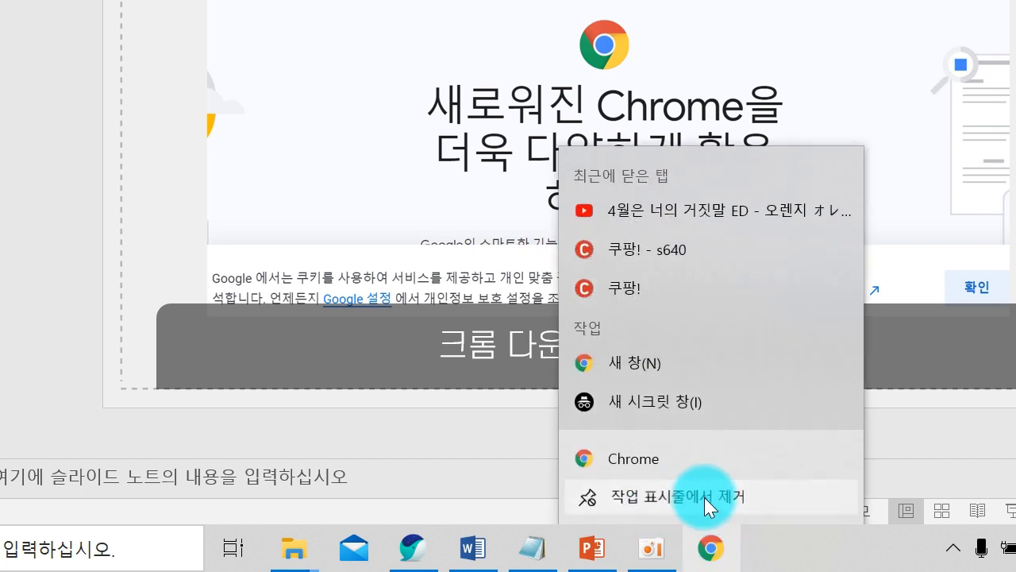
{"action": "left_click", "coordinate": [704, 497]}
Step: Reopen Chrome through a Windows search and bring up its option for pinning to the taskbar
{"action": "key", "text": "super"}
{"action": "type", "text": "c"}
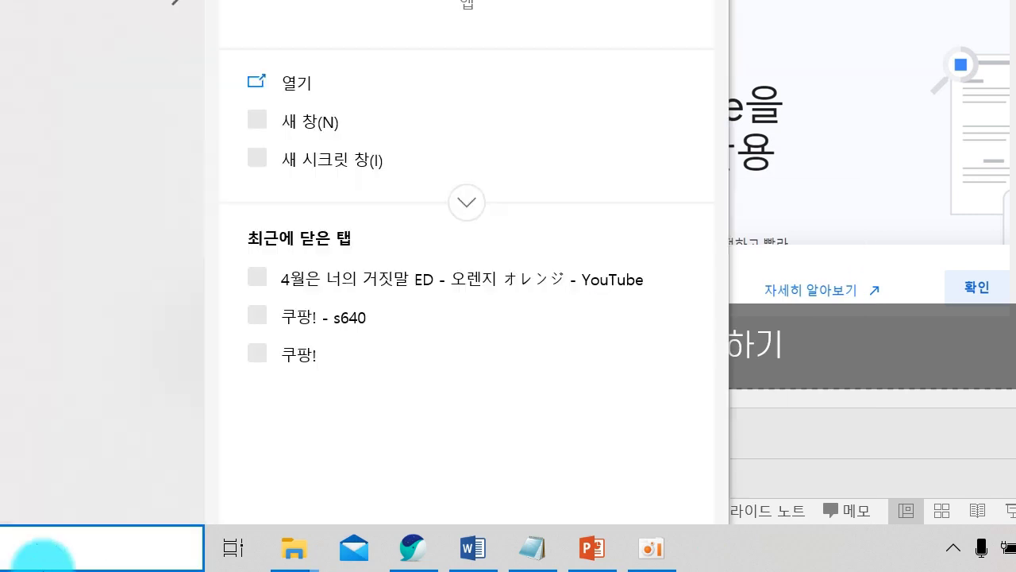
{"action": "key", "text": "Return"}
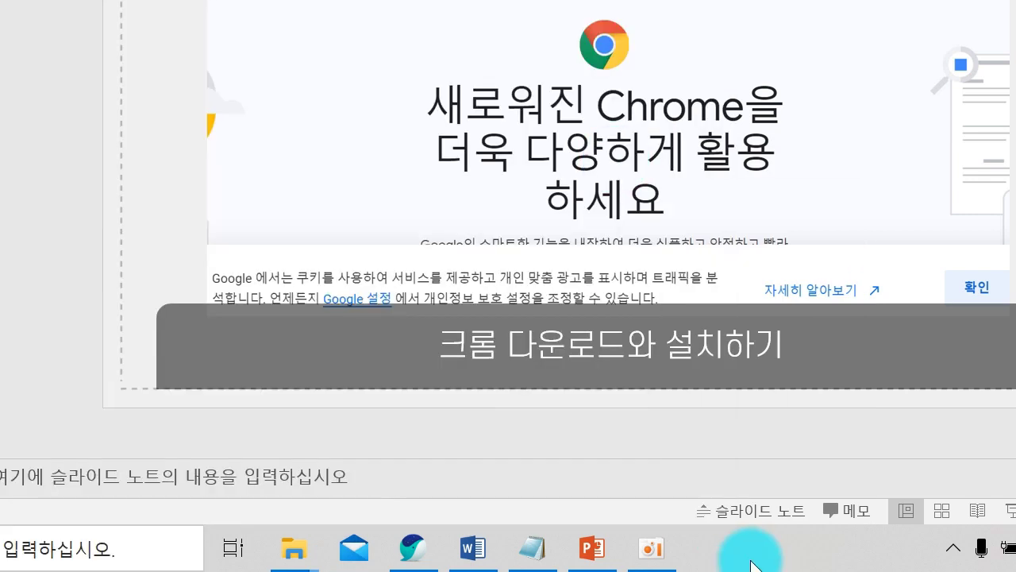
{"action": "right_click", "coordinate": [715, 544]}
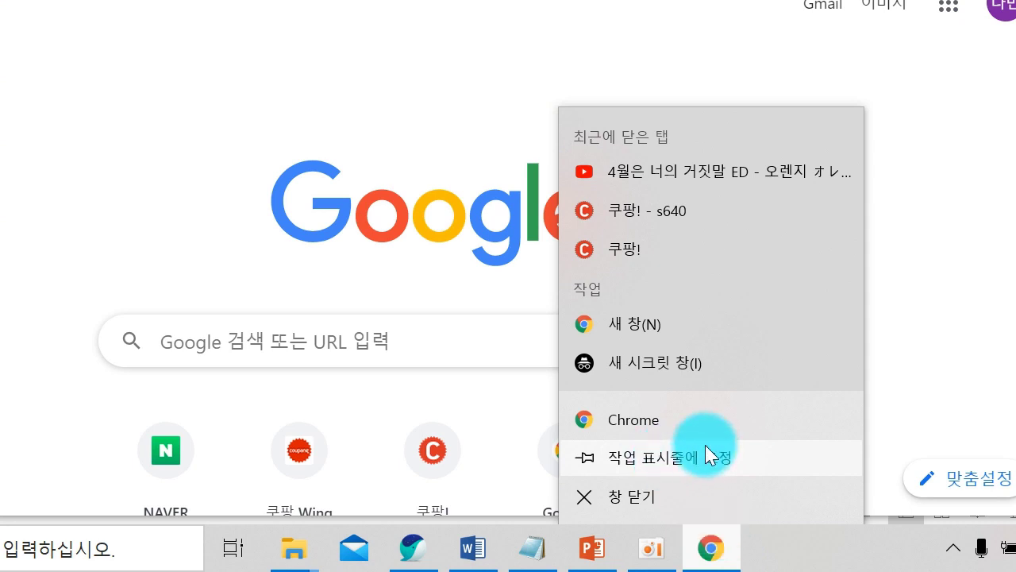
{"action": "left_click", "coordinate": [805, 538]}
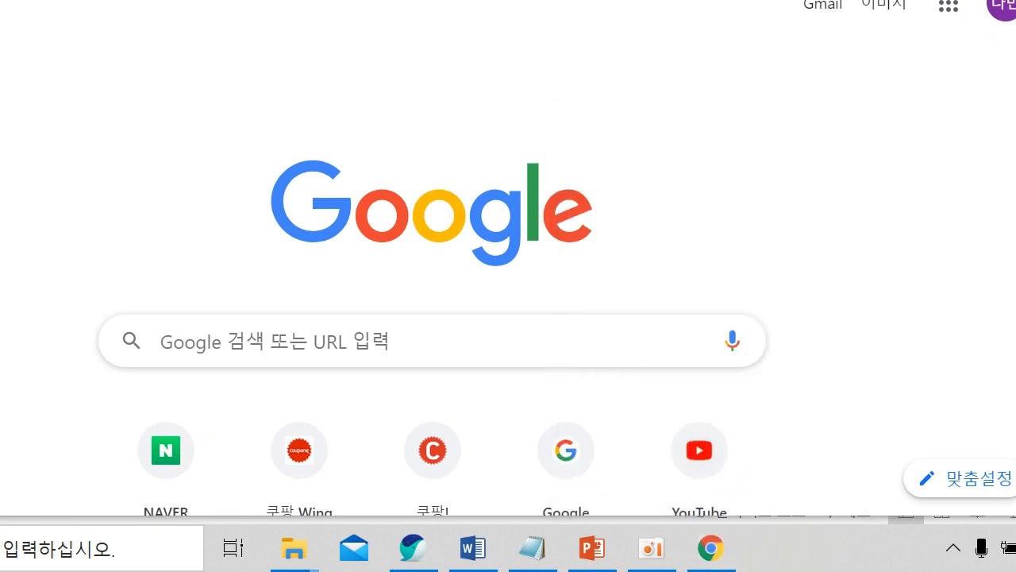
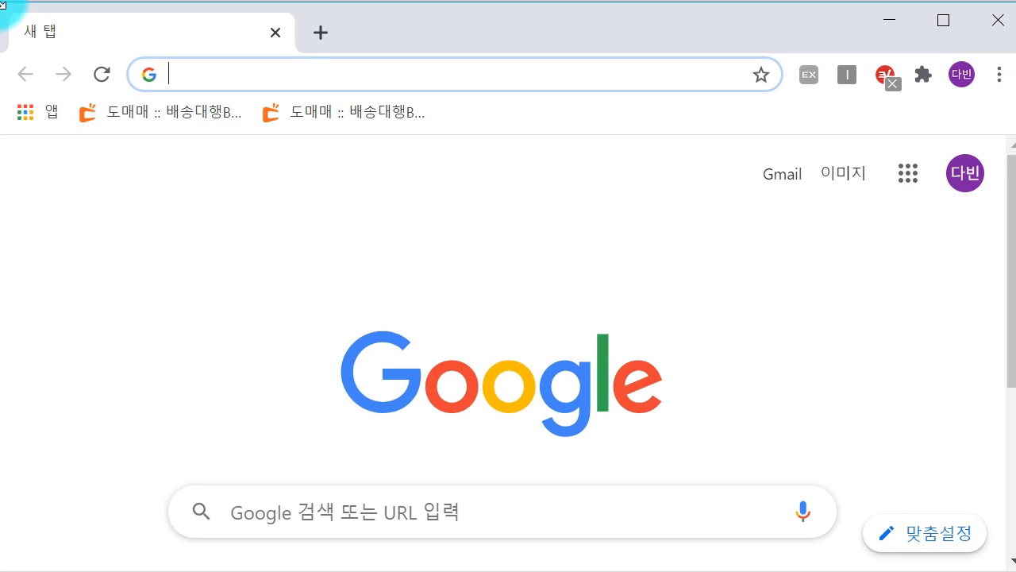
{"action": "left_click", "coordinate": [186, 64]}
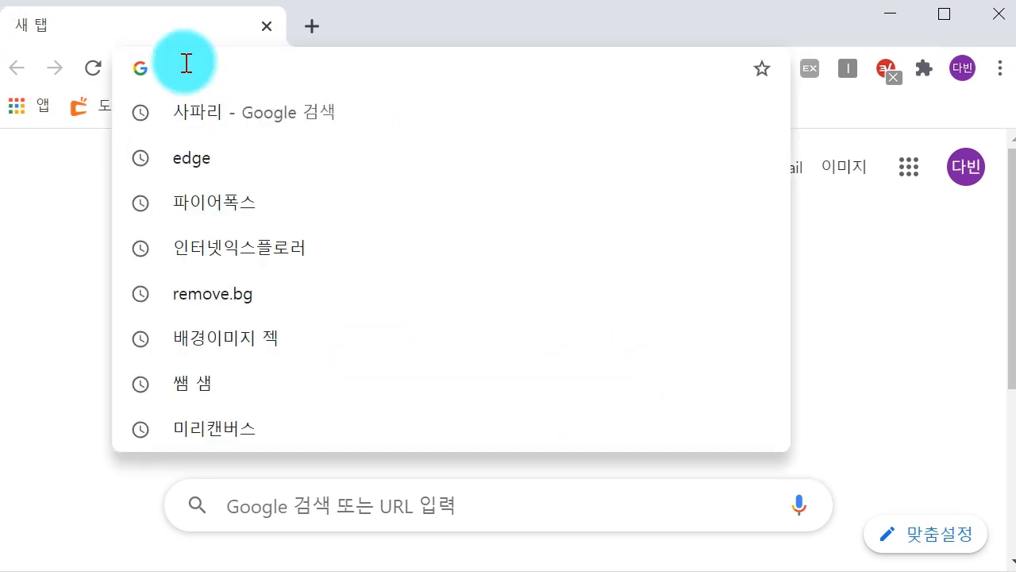
{"action": "type", "text": "ㅔ"}
{"action": "key", "text": "BackSpace"}
{"action": "type", "text": "pr"}
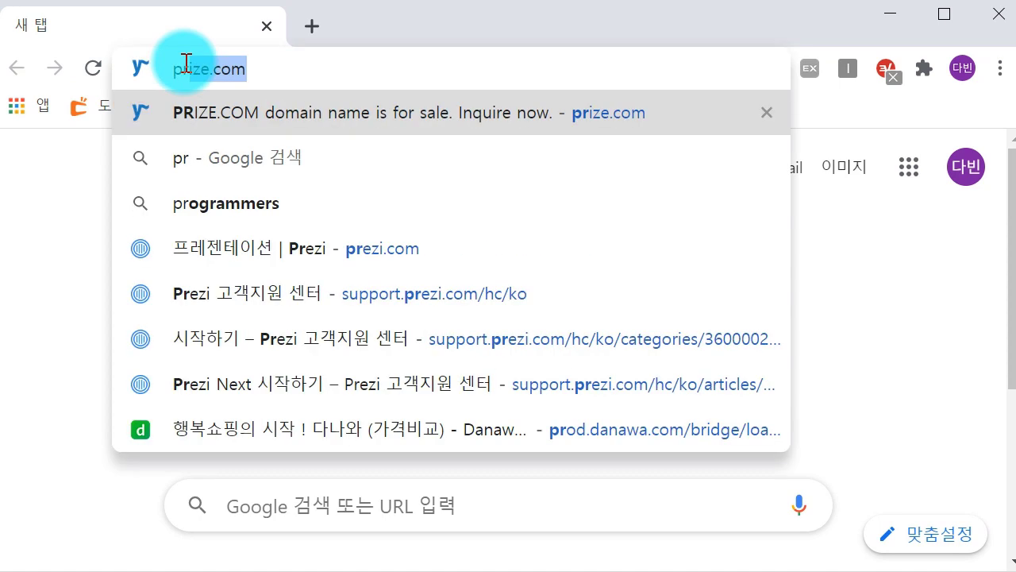
{"action": "type", "text": "ezi."}
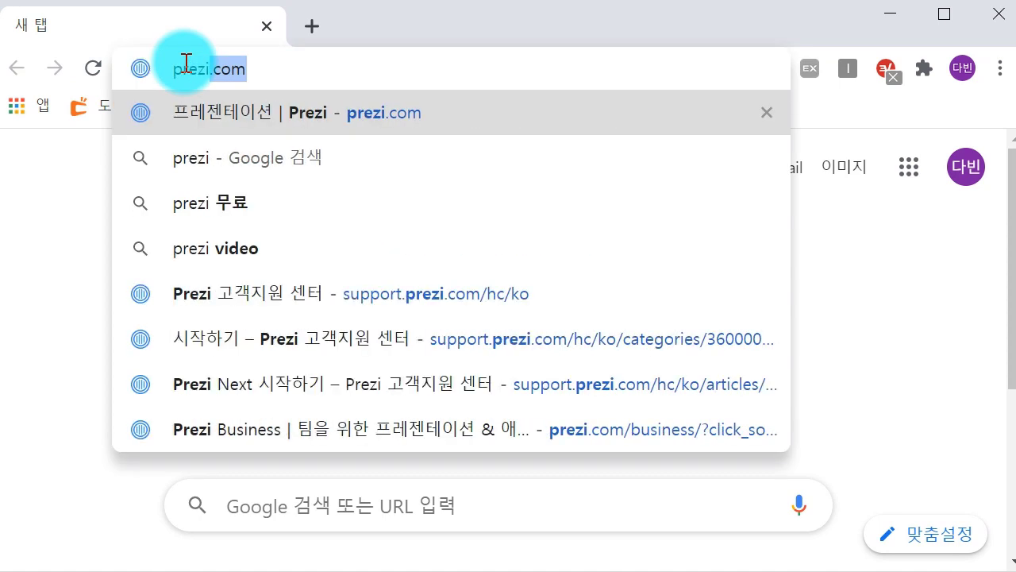
{"action": "type", "text": "com"}
{"action": "key", "text": "Return"}
Step: Search Google for 프레지 and open the official prezi.com presentation software result
{"action": "type", "text": "프레지"}
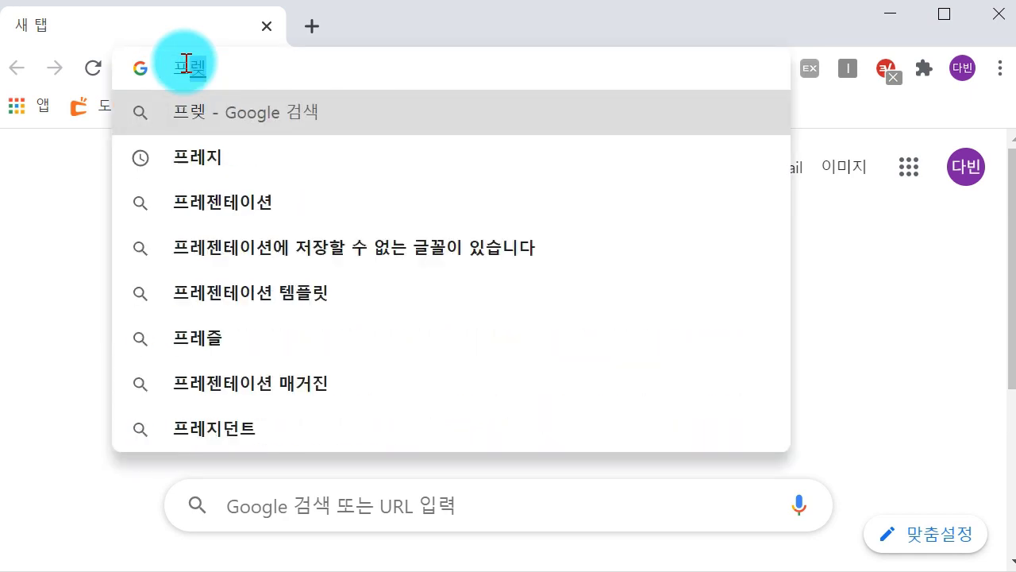
{"action": "key", "text": "Return"}
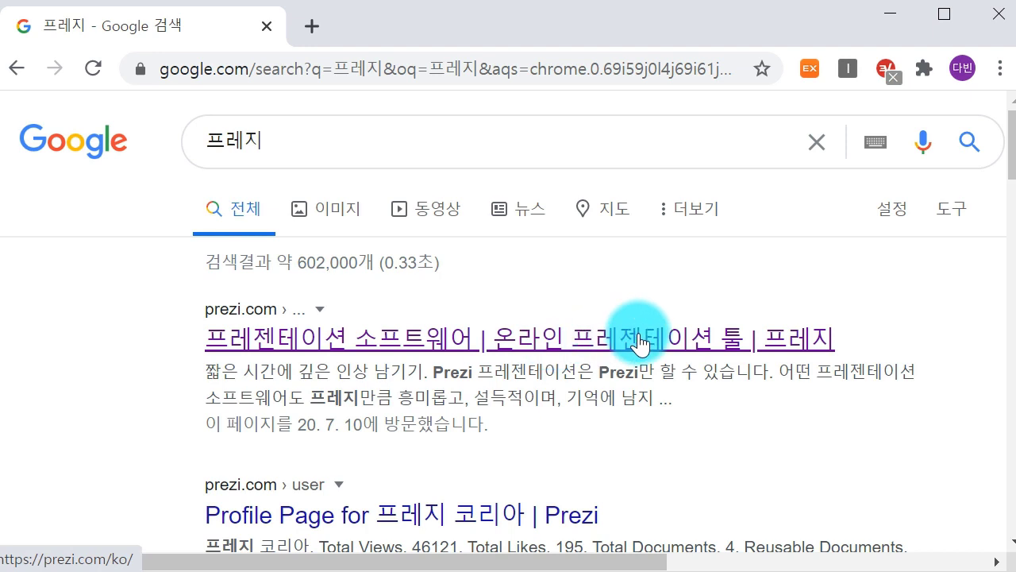
{"action": "left_click", "coordinate": [309, 346]}
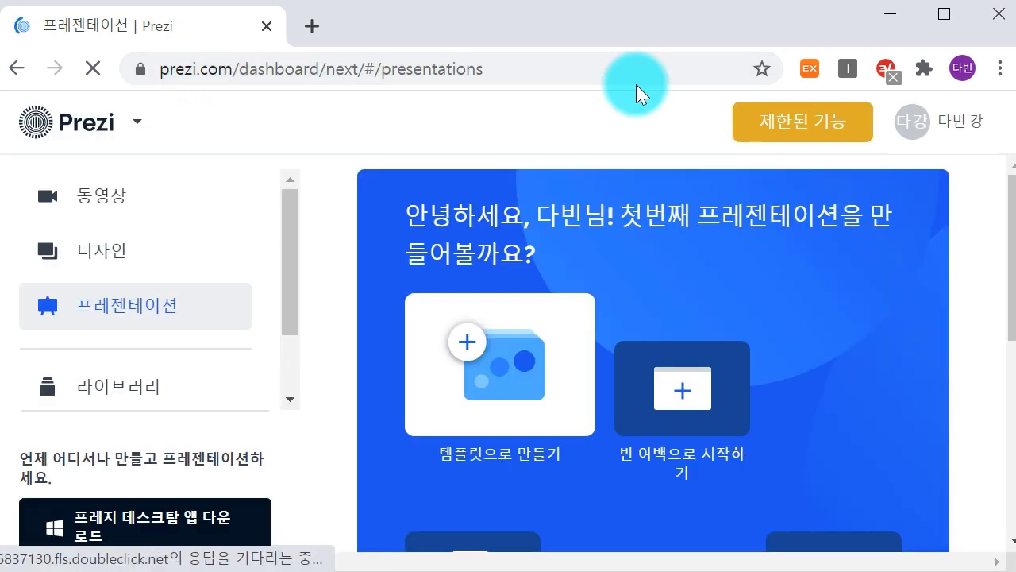
Step: Log out of the Prezi account and widen the browser window showing the Prezi home page
{"action": "left_click", "coordinate": [948, 127]}
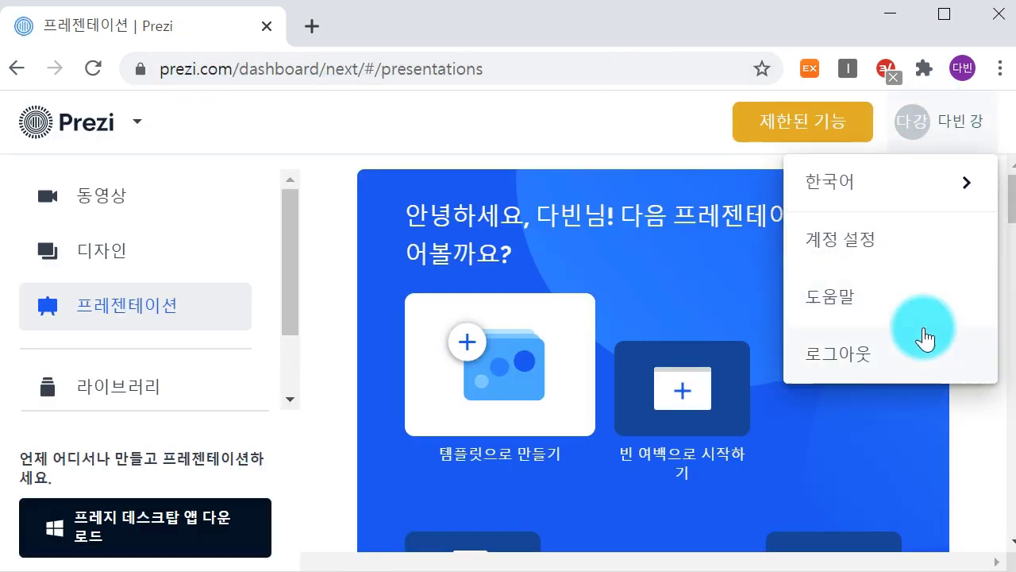
{"action": "left_click", "coordinate": [889, 349]}
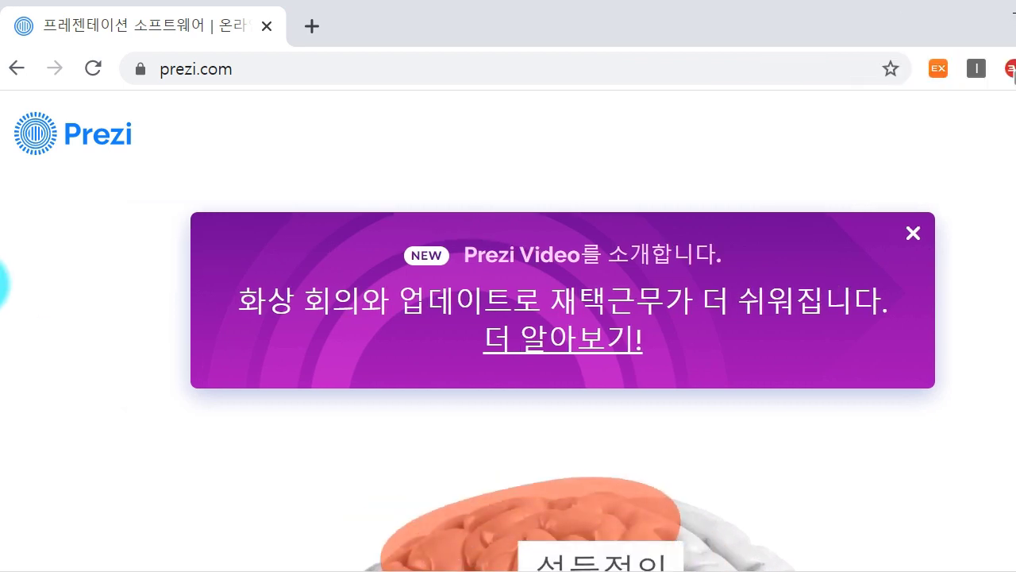
{"action": "left_click_drag", "start_coordinate": [2, 286], "coordinate": [0, 286]}
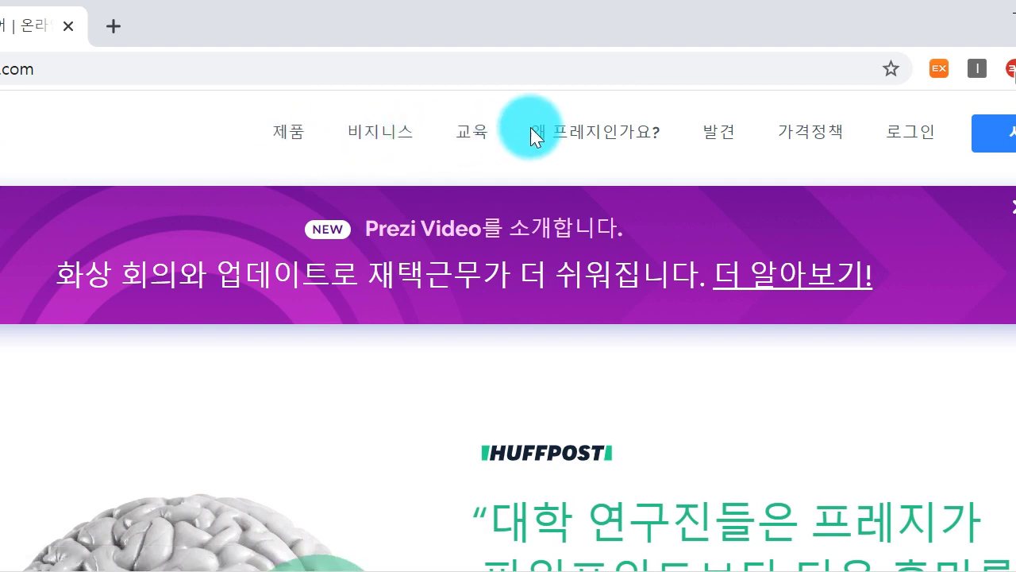
Step: Examine the Prezi home page, including the 마케팅, 영업직 and 교육 template samples under 빠른 시작 and the section below
{"action": "scroll", "coordinate": [723, 213], "scroll_direction": "down", "scroll_amount": 3}
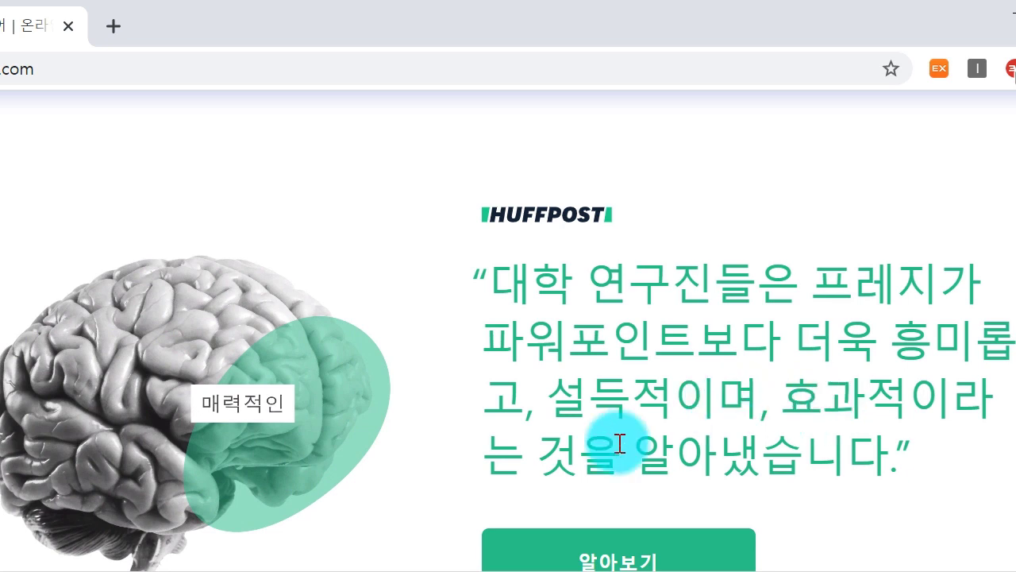
{"action": "scroll", "coordinate": [717, 475], "scroll_direction": "down", "scroll_amount": 5}
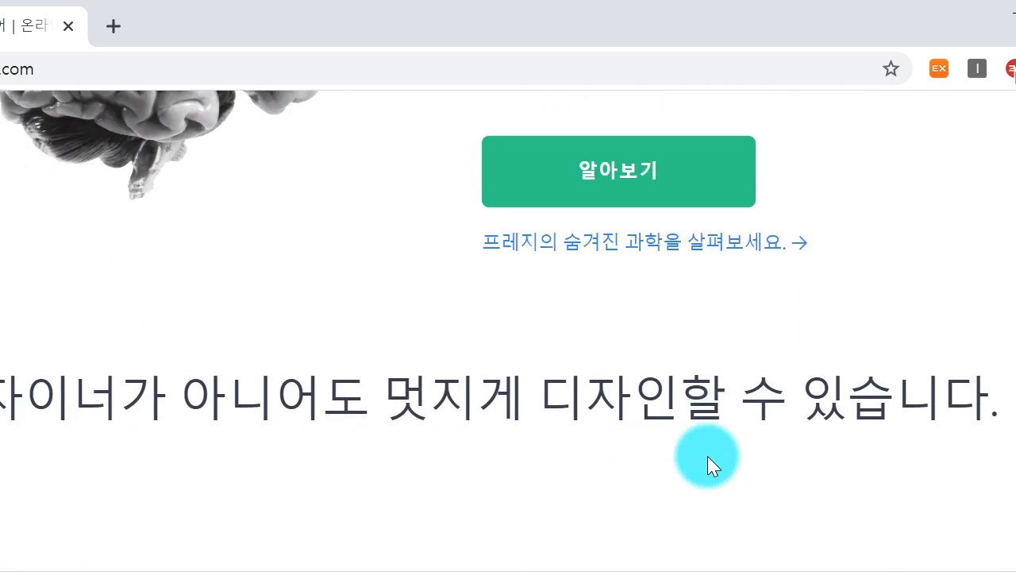
{"action": "scroll", "coordinate": [707, 455], "scroll_direction": "down", "scroll_amount": 6}
{"action": "scroll", "coordinate": [493, 440], "scroll_direction": "down", "scroll_amount": 3}
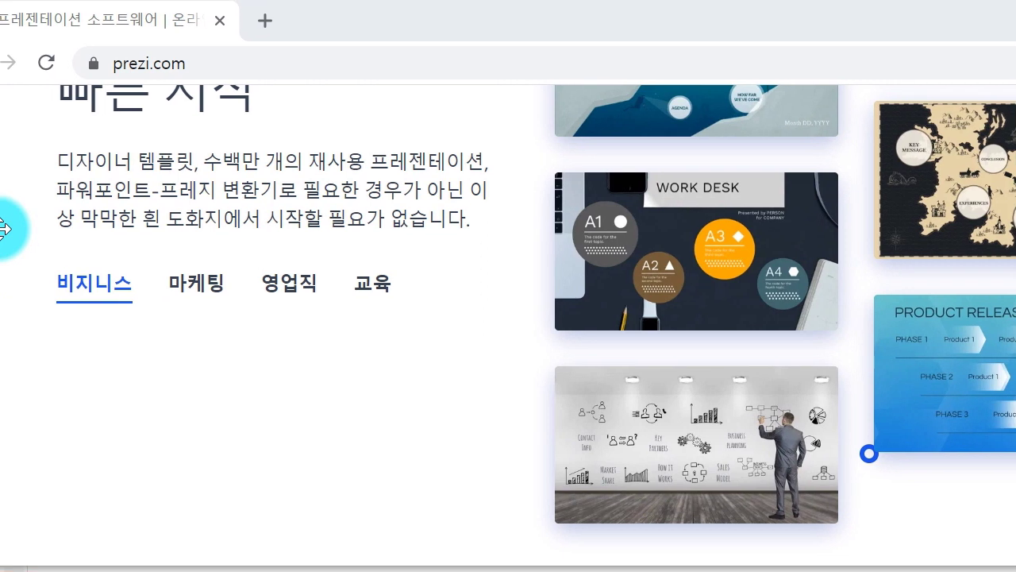
{"action": "scroll", "coordinate": [478, 307], "scroll_direction": "up", "scroll_amount": 2}
{"action": "left_click", "coordinate": [193, 405]}
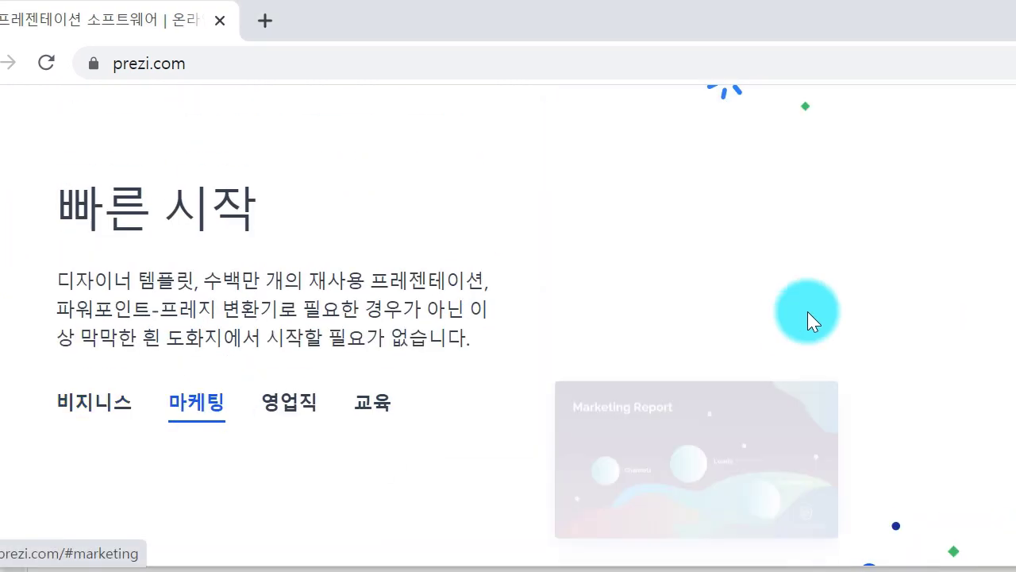
{"action": "left_click", "coordinate": [302, 409]}
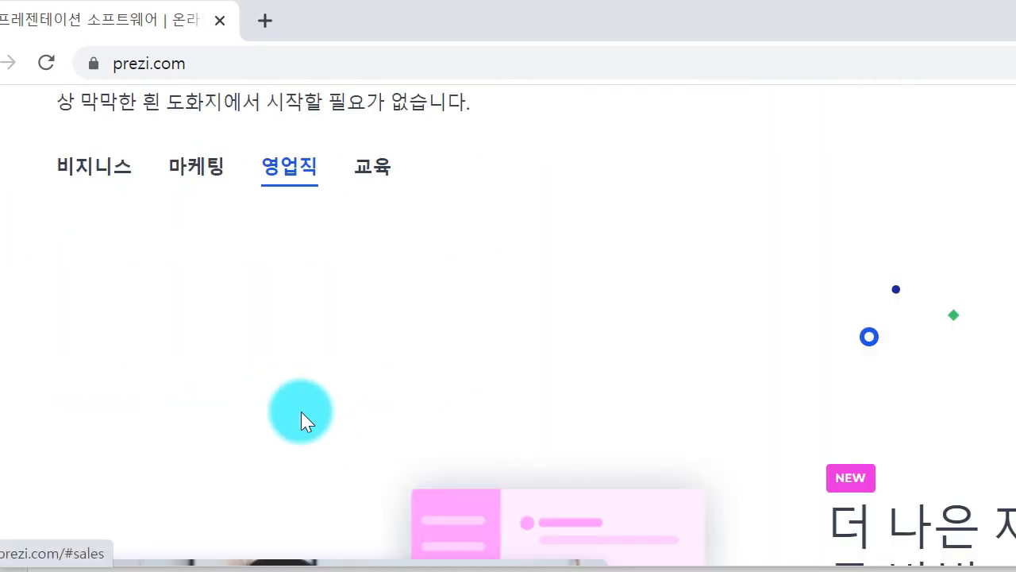
{"action": "scroll", "coordinate": [871, 340], "scroll_direction": "up", "scroll_amount": 2}
{"action": "left_click", "coordinate": [364, 321]}
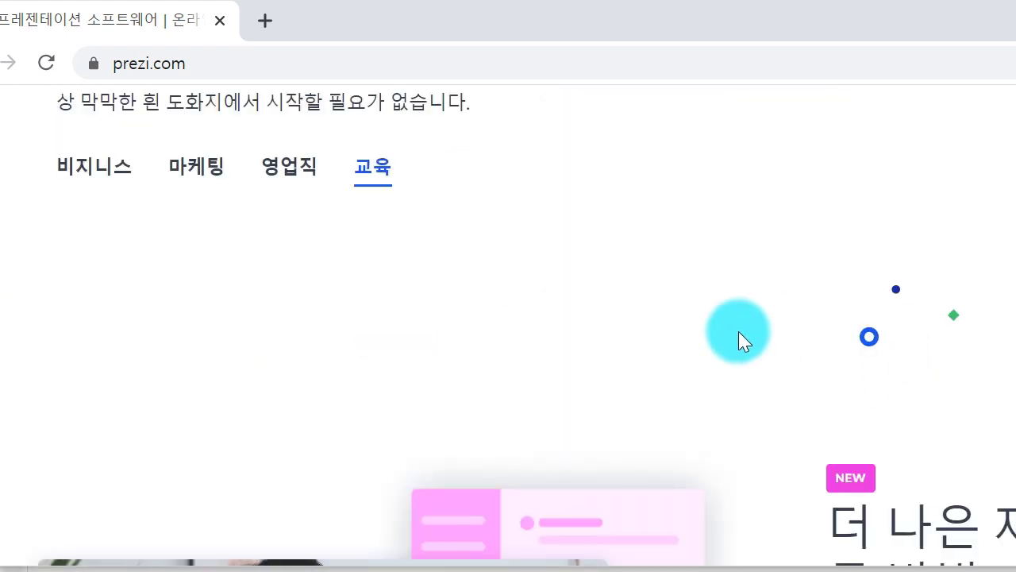
{"action": "scroll", "coordinate": [198, 246], "scroll_direction": "up", "scroll_amount": 3}
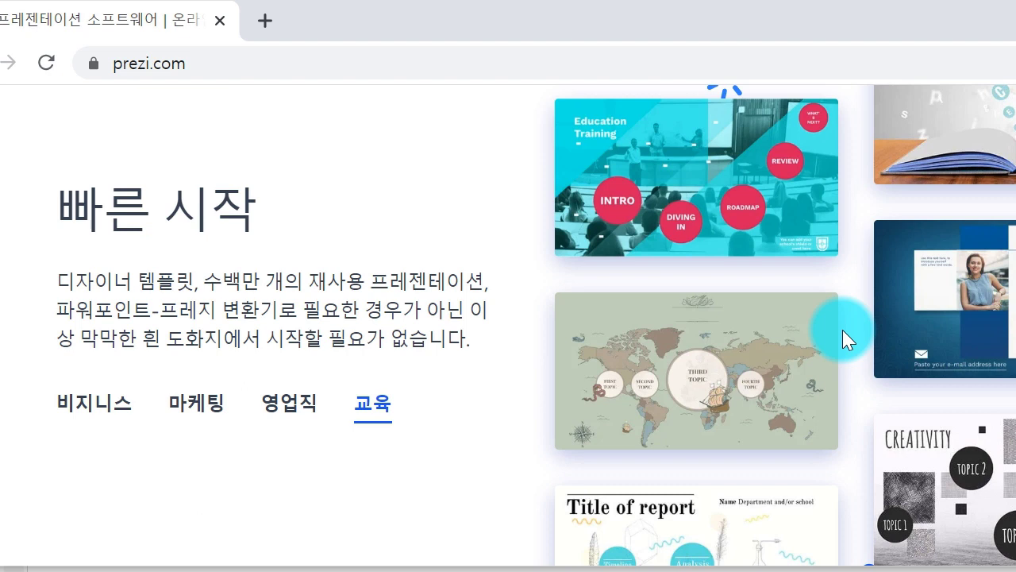
{"action": "scroll", "coordinate": [841, 338], "scroll_direction": "down", "scroll_amount": 10}
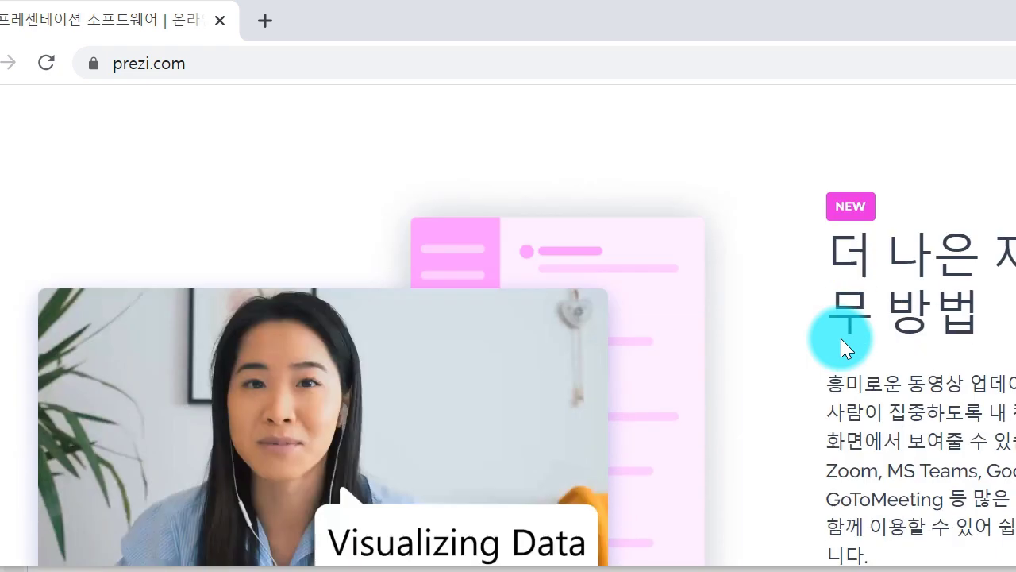
Step: Examine the rest of the Prezi home page, including the video section, the TED quote, the team offer and the customer section
{"action": "scroll", "coordinate": [841, 338], "scroll_direction": "down", "scroll_amount": 2}
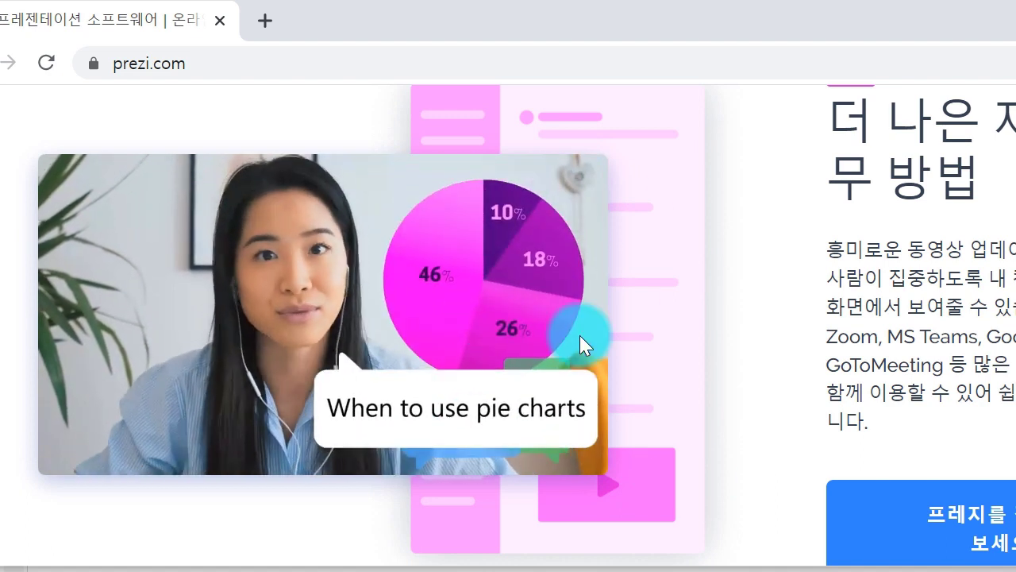
{"action": "scroll", "coordinate": [489, 364], "scroll_direction": "down", "scroll_amount": 5}
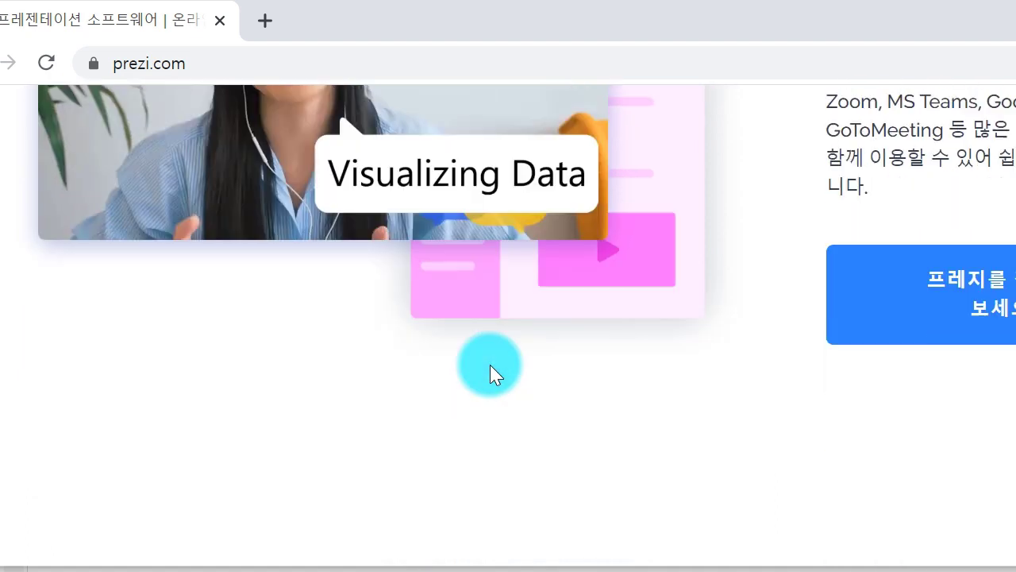
{"action": "scroll", "coordinate": [490, 365], "scroll_direction": "down", "scroll_amount": 10}
{"action": "scroll", "coordinate": [490, 364], "scroll_direction": "up", "scroll_amount": 3}
{"action": "scroll", "coordinate": [490, 364], "scroll_direction": "up", "scroll_amount": 2}
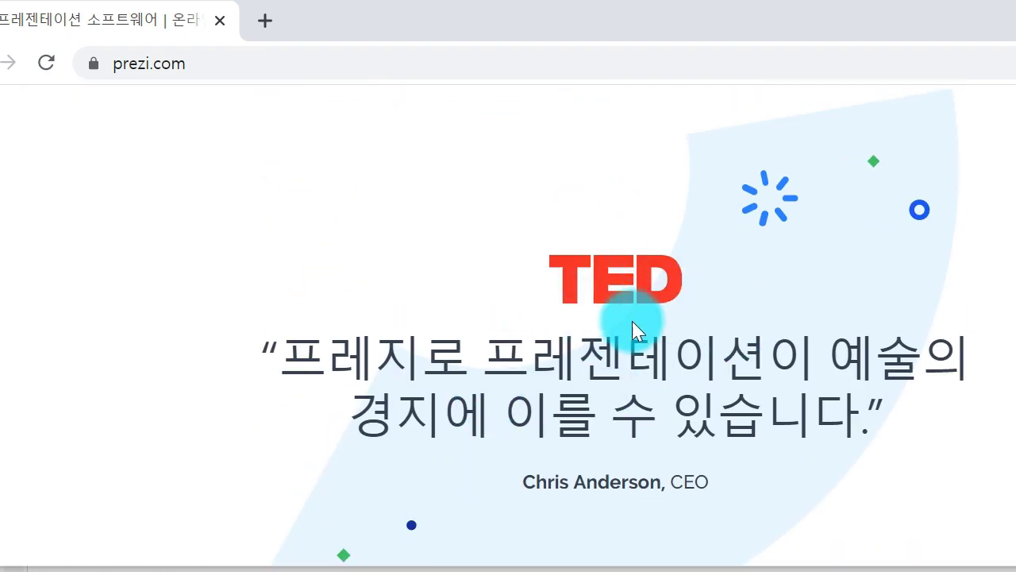
{"action": "scroll", "coordinate": [654, 310], "scroll_direction": "down", "scroll_amount": 1}
{"action": "scroll", "coordinate": [652, 318], "scroll_direction": "down", "scroll_amount": 12}
{"action": "scroll", "coordinate": [659, 393], "scroll_direction": "up", "scroll_amount": 4}
{"action": "scroll", "coordinate": [687, 300], "scroll_direction": "down", "scroll_amount": 10}
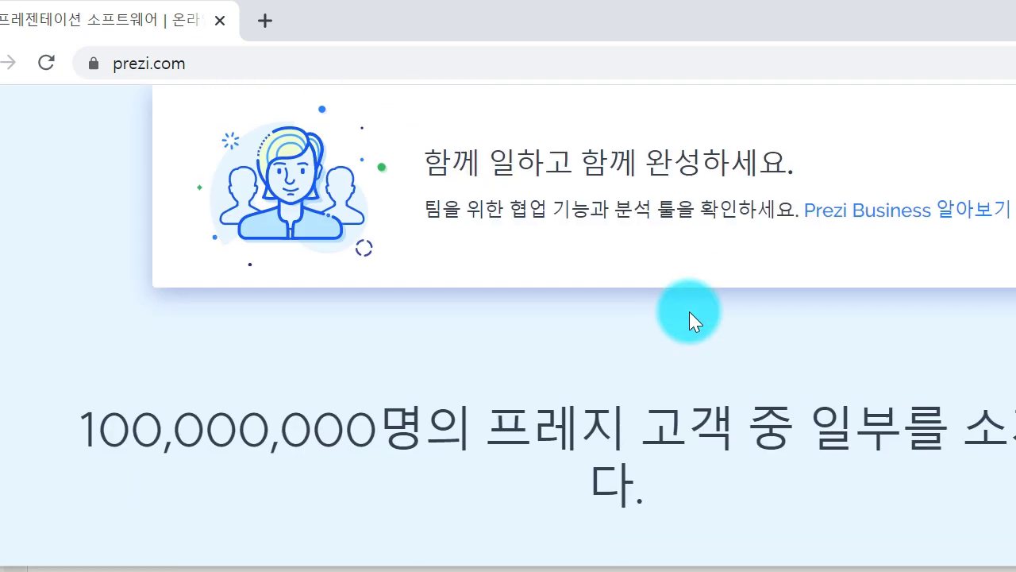
{"action": "scroll", "coordinate": [689, 312], "scroll_direction": "down", "scroll_amount": 8}
{"action": "middle_click", "coordinate": [617, 447]}
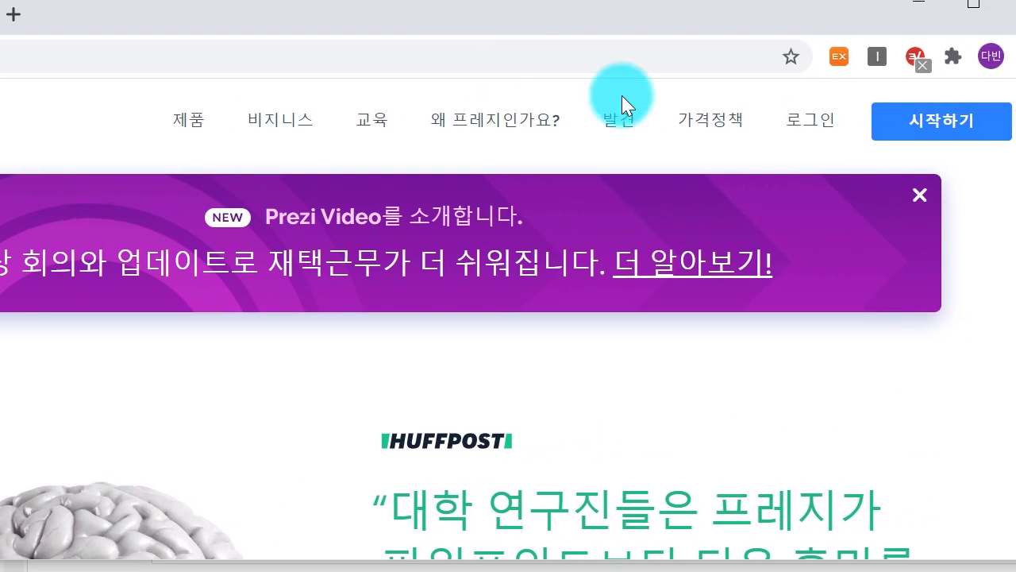
Step: Open the 시작하기 page with the Prezi plans, then reposition and enlarge the browser window
{"action": "left_click", "coordinate": [958, 145]}
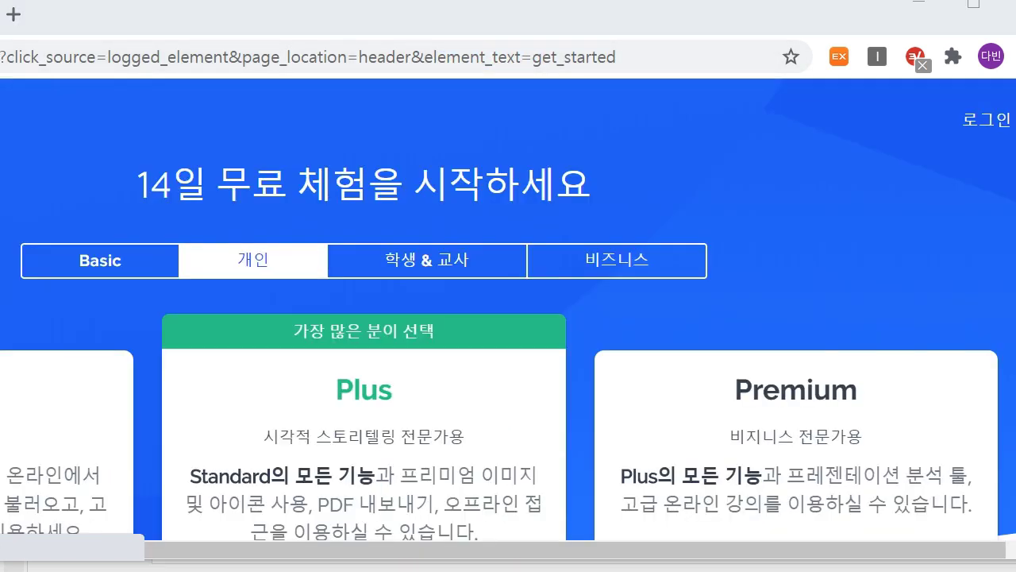
{"action": "left_click_drag", "start_coordinate": [407, 34], "coordinate": [523, 0]}
{"action": "left_click_drag", "start_coordinate": [652, 468], "coordinate": [659, 569]}
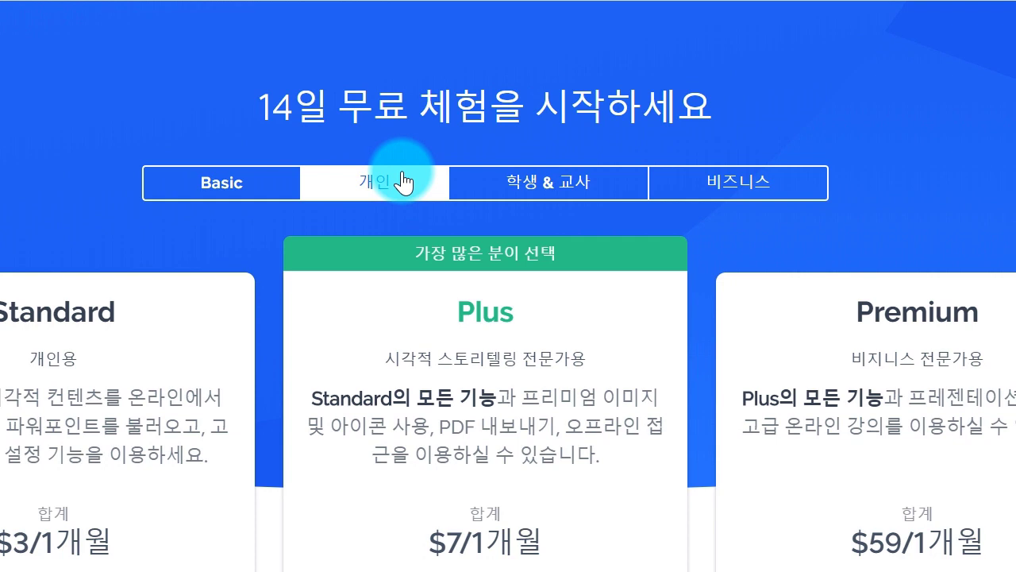
Step: Review the plan cards for Basic, 개인 and 학생 & 교사 one after another
{"action": "scroll", "coordinate": [404, 182], "scroll_direction": "down", "scroll_amount": 3}
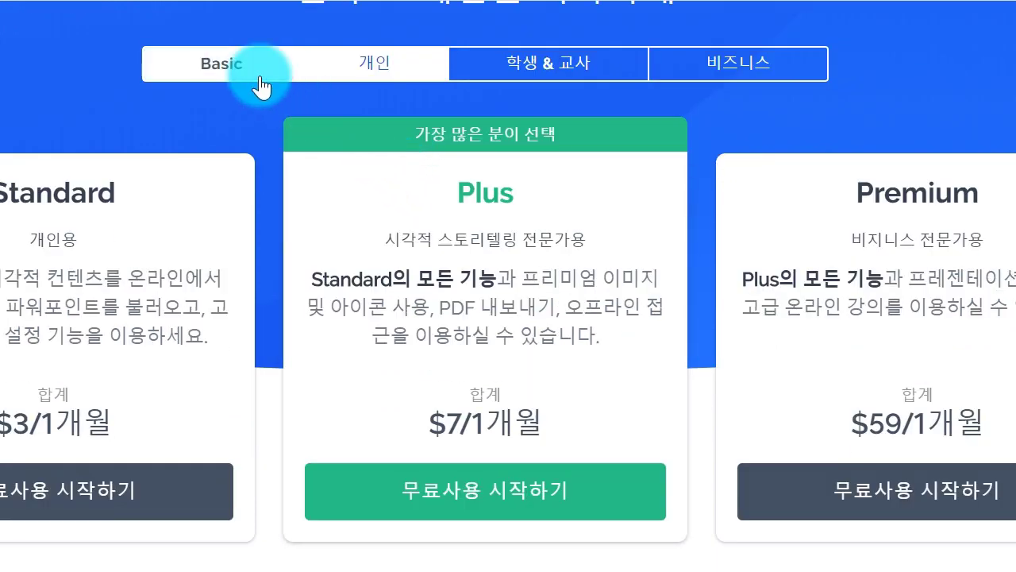
{"action": "left_click", "coordinate": [260, 79]}
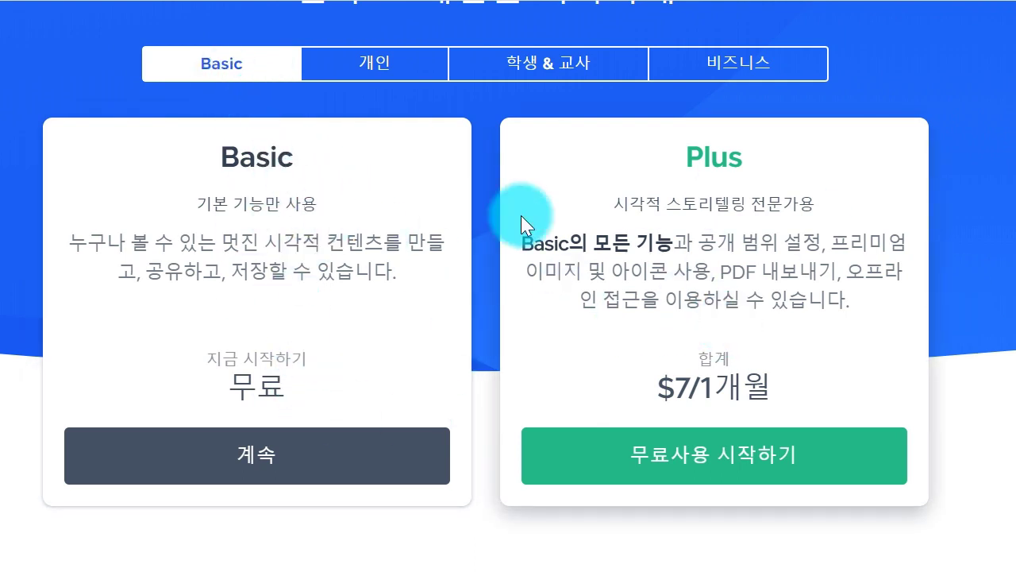
{"action": "left_click", "coordinate": [400, 70]}
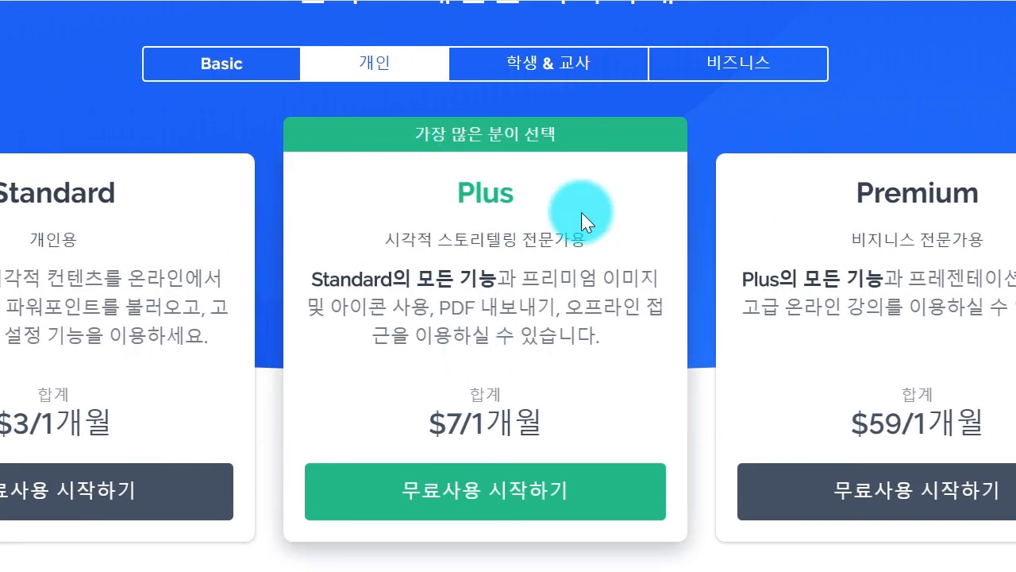
{"action": "left_click", "coordinate": [536, 75]}
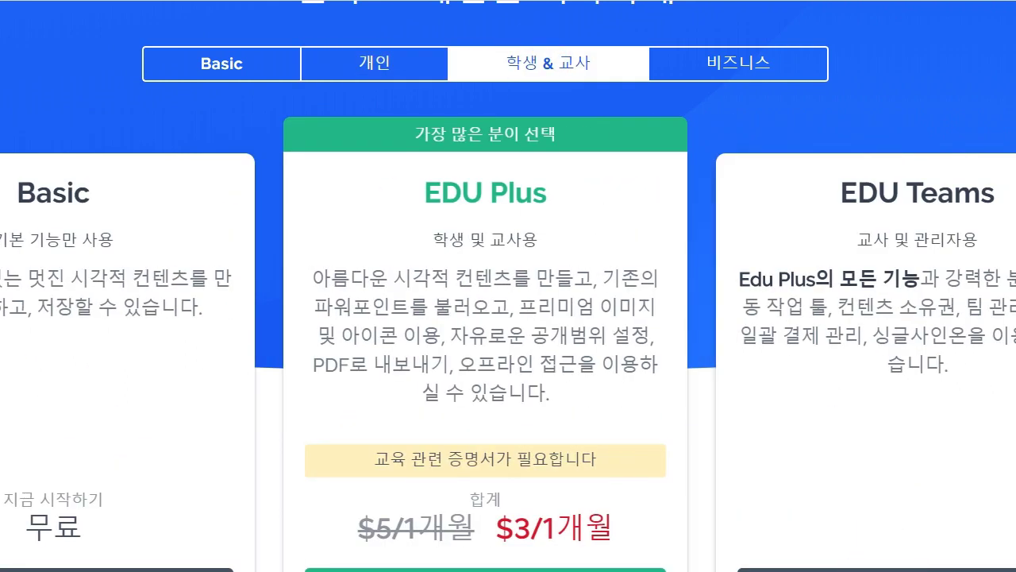
{"action": "scroll", "coordinate": [91, 350], "scroll_direction": "up", "scroll_amount": 2}
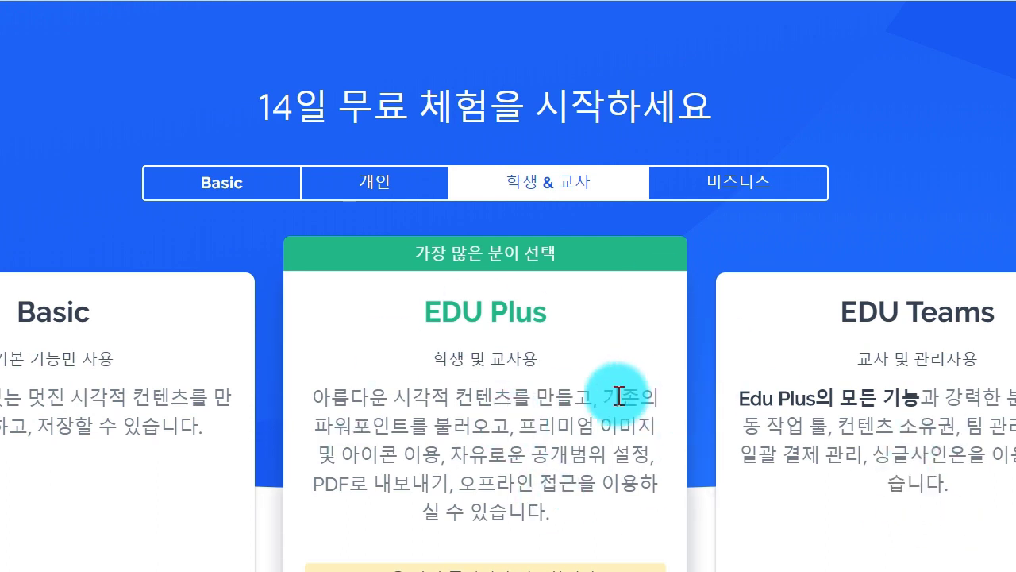
{"action": "scroll", "coordinate": [617, 392], "scroll_direction": "down", "scroll_amount": 3}
{"action": "scroll", "coordinate": [617, 392], "scroll_direction": "up", "scroll_amount": 2}
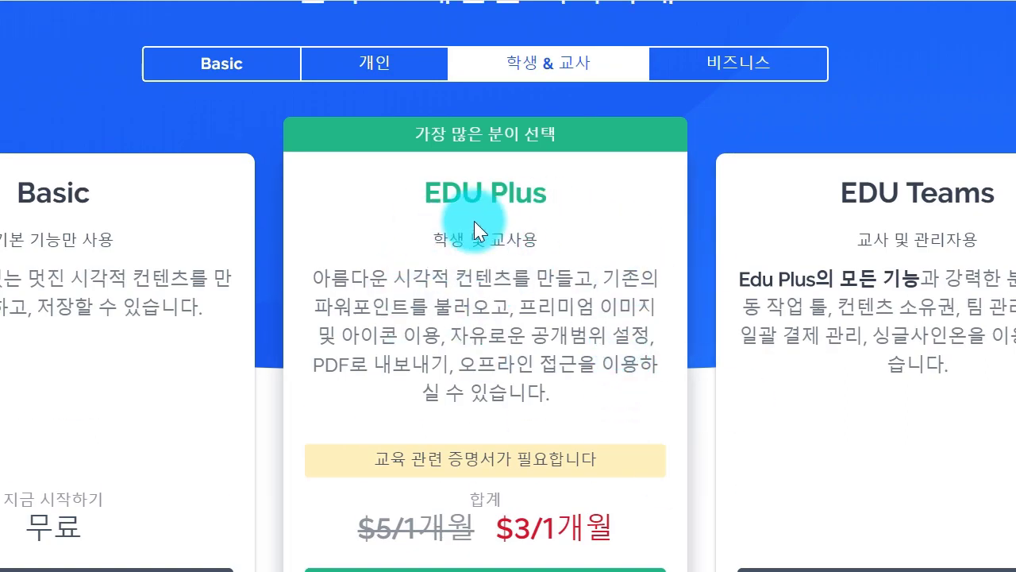
Step: Compare the 개인 Plus plan with the 학생 & 교사 EDU Plus plan, including its note about the education certificate
{"action": "left_click", "coordinate": [424, 67]}
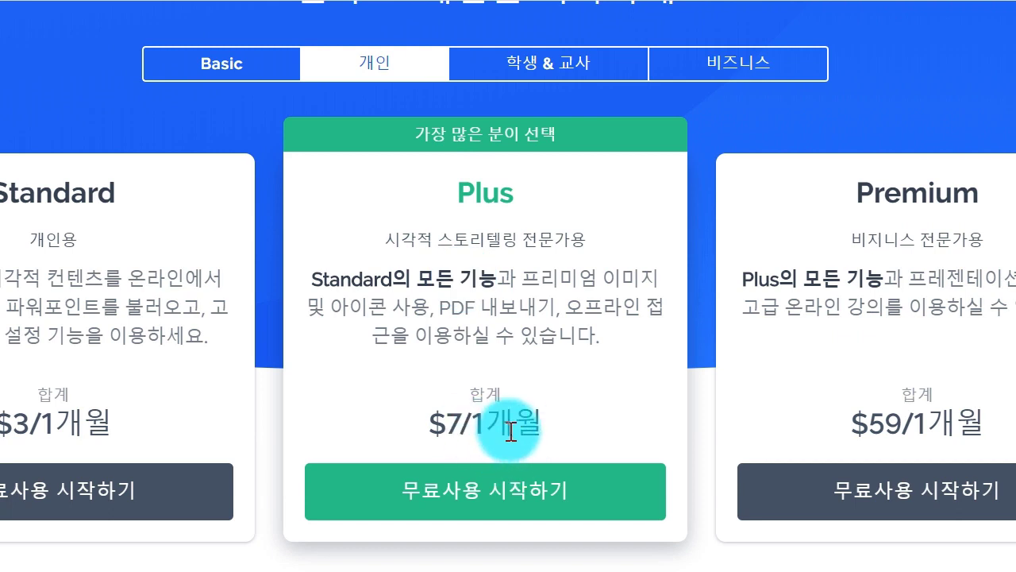
{"action": "left_click", "coordinate": [517, 61]}
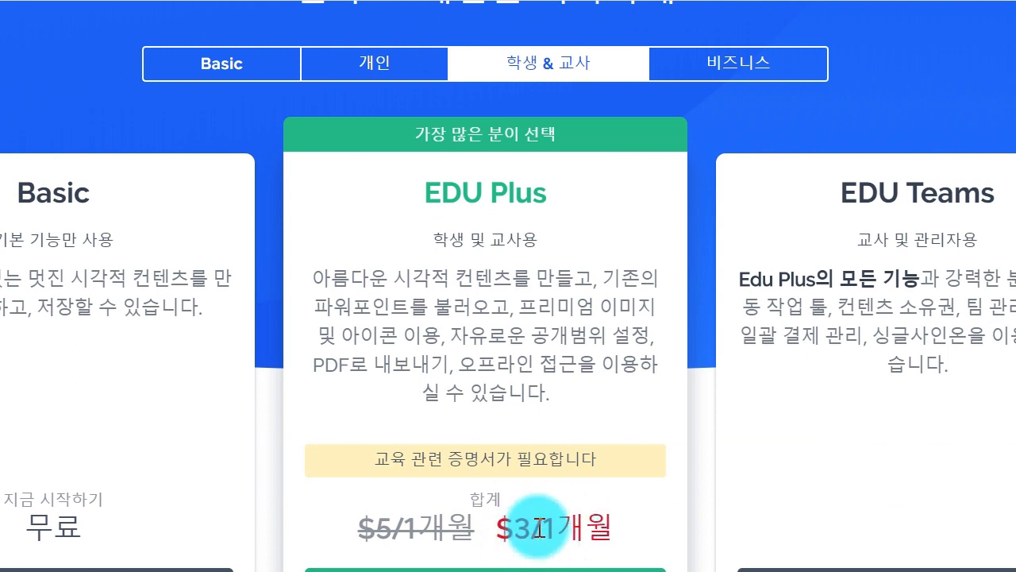
{"action": "left_click_drag", "start_coordinate": [373, 460], "coordinate": [490, 458]}
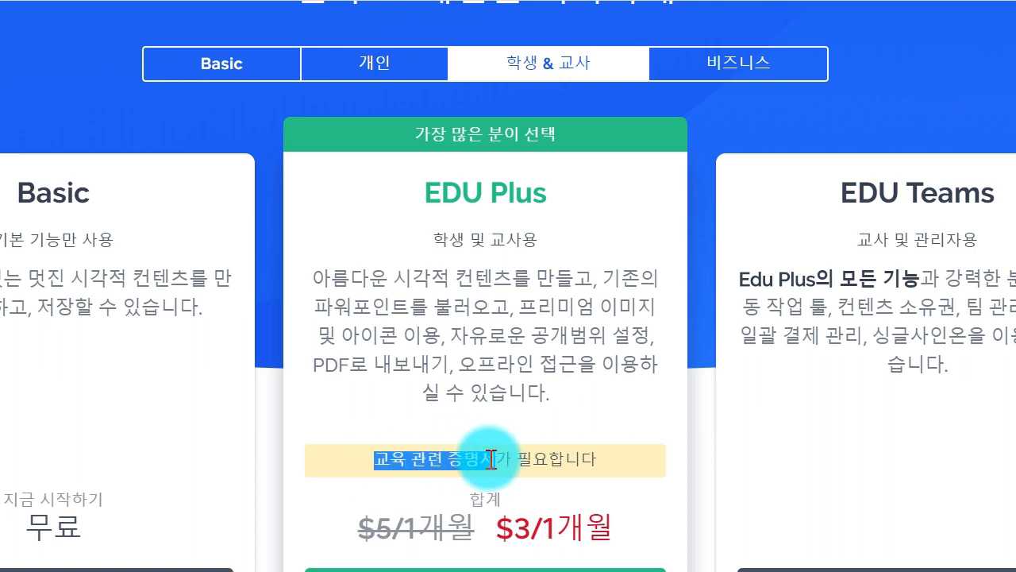
{"action": "left_click", "coordinate": [490, 458]}
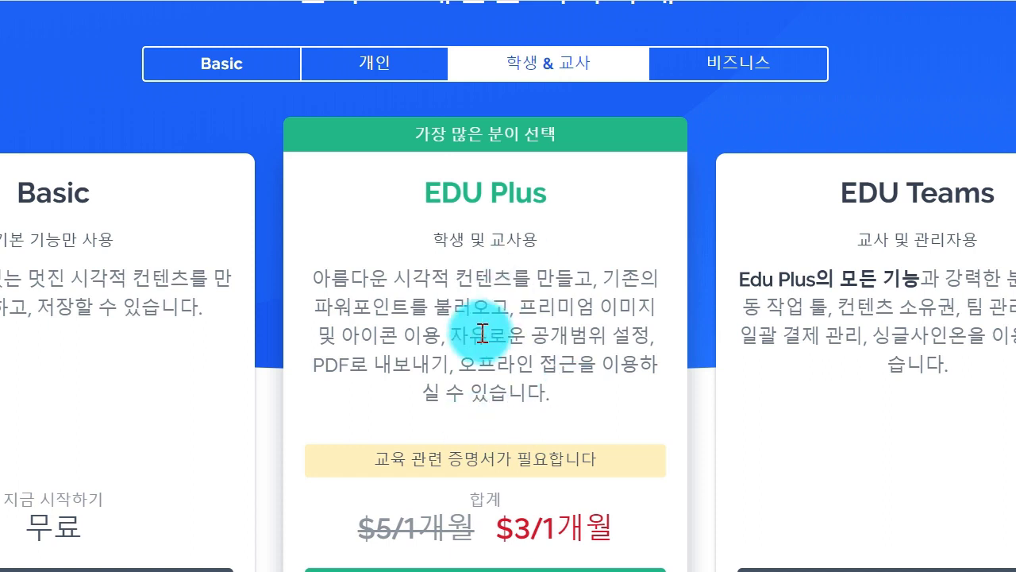
{"action": "scroll", "coordinate": [525, 327], "scroll_direction": "up", "scroll_amount": 2}
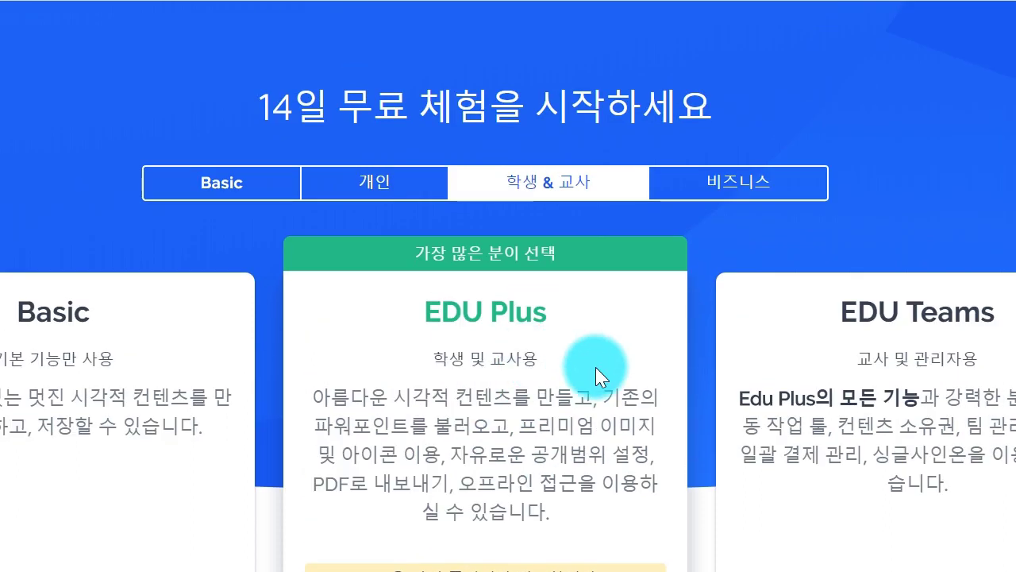
Step: Examine the 비즈니스 plans and the feature comparison table for Plus, Premium and Teams
{"action": "left_click", "coordinate": [687, 182]}
{"action": "scroll", "coordinate": [654, 222], "scroll_direction": "down", "scroll_amount": 2}
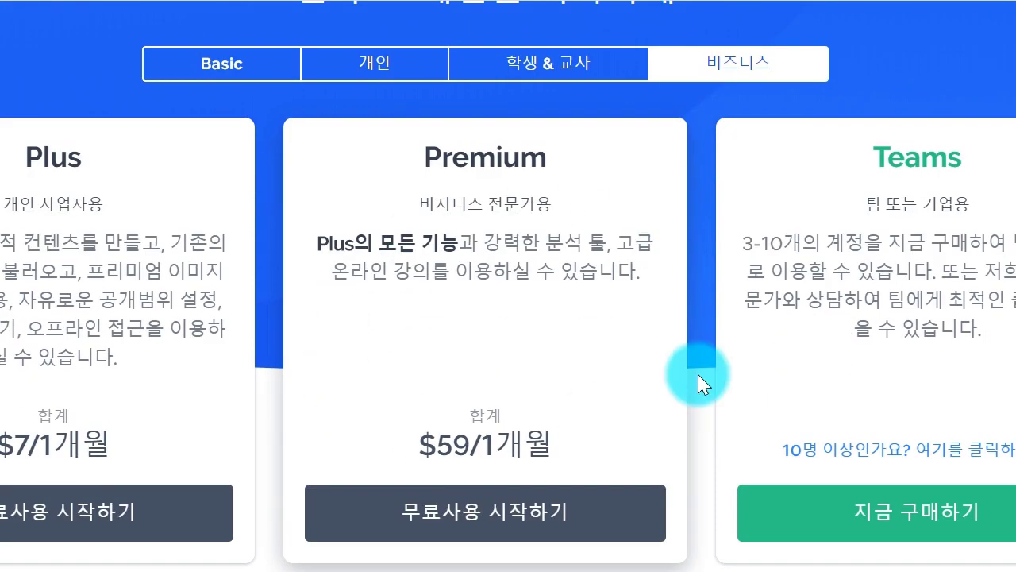
{"action": "scroll", "coordinate": [454, 345], "scroll_direction": "down", "scroll_amount": 3}
{"action": "scroll", "coordinate": [455, 345], "scroll_direction": "down", "scroll_amount": 5}
{"action": "scroll", "coordinate": [107, 288], "scroll_direction": "up", "scroll_amount": 4}
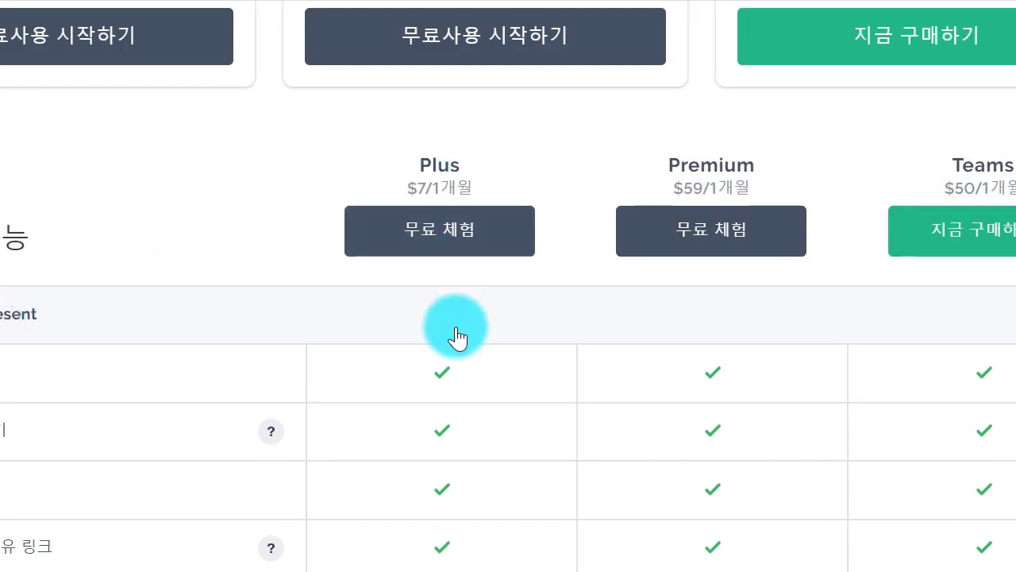
{"action": "scroll", "coordinate": [456, 321], "scroll_direction": "down", "scroll_amount": 10}
{"action": "scroll", "coordinate": [461, 483], "scroll_direction": "up", "scroll_amount": 6}
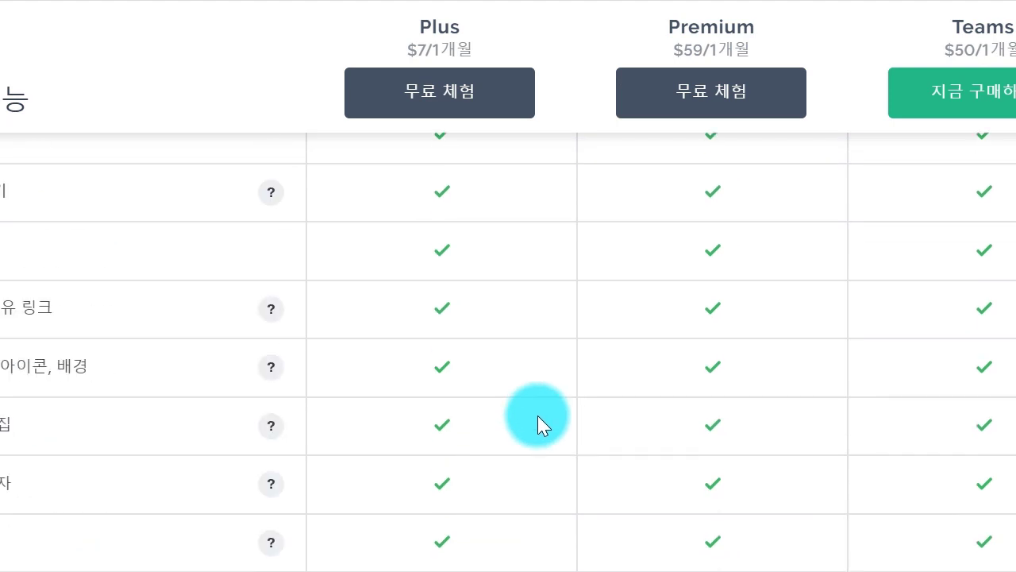
{"action": "scroll", "coordinate": [528, 424], "scroll_direction": "up", "scroll_amount": 5}
{"action": "scroll", "coordinate": [739, 353], "scroll_direction": "down", "scroll_amount": 9}
{"action": "scroll", "coordinate": [742, 477], "scroll_direction": "up", "scroll_amount": 5}
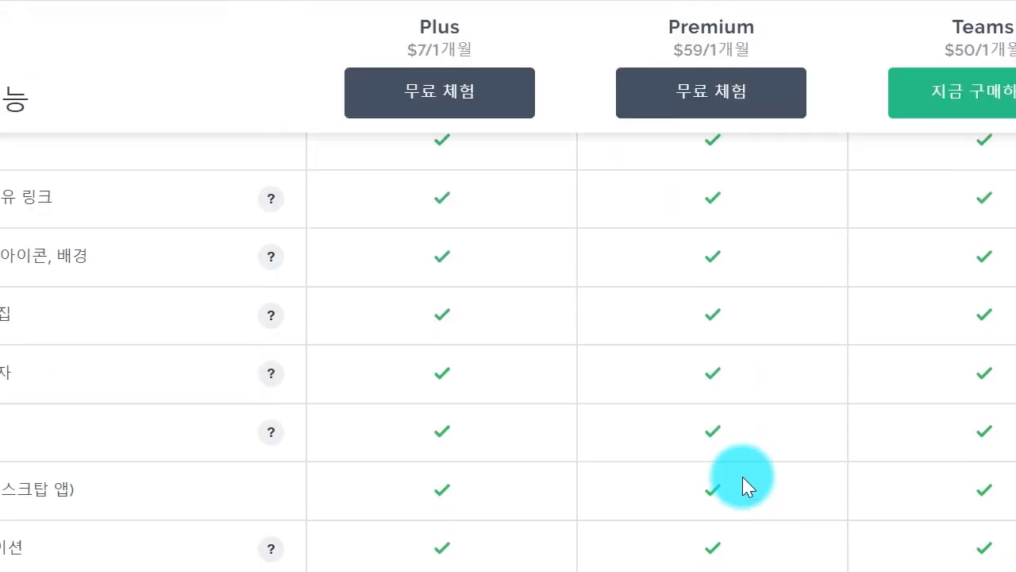
Step: Return to the Basic plans and compare the features of the free Basic plan with those of Plus
{"action": "scroll", "coordinate": [742, 476], "scroll_direction": "up", "scroll_amount": 10}
{"action": "left_click", "coordinate": [261, 182]}
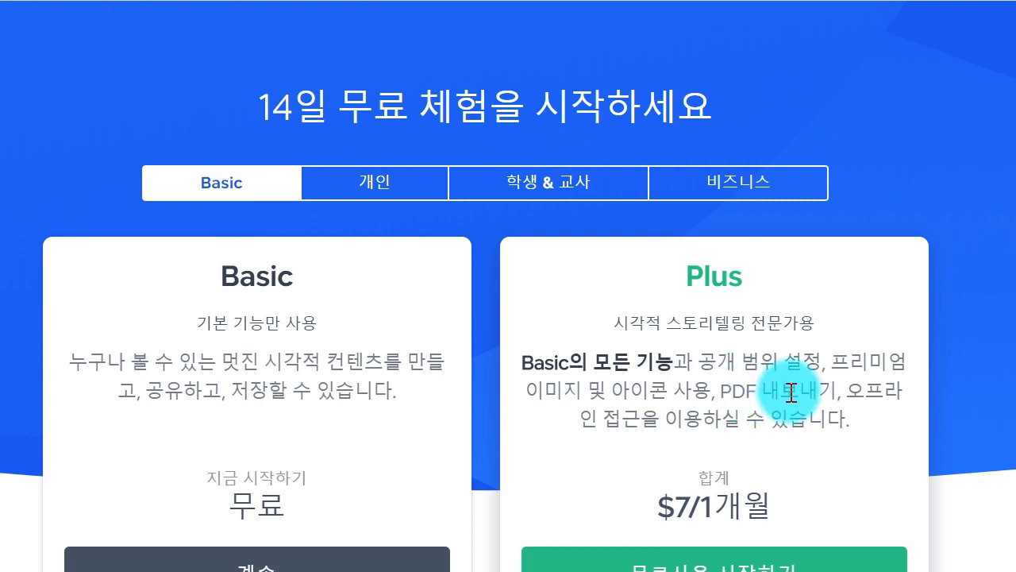
{"action": "scroll", "coordinate": [775, 405], "scroll_direction": "down", "scroll_amount": 1}
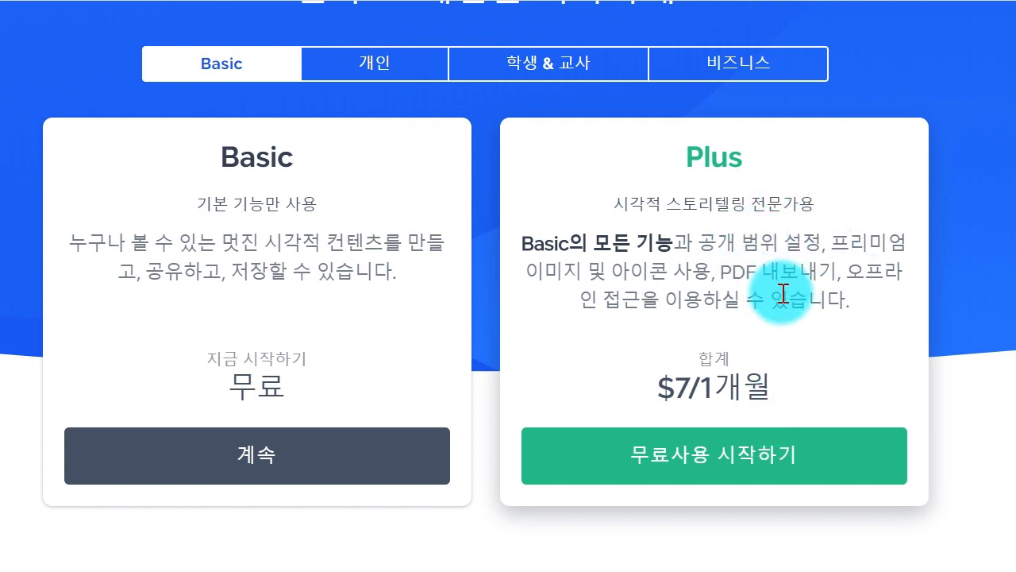
{"action": "scroll", "coordinate": [479, 389], "scroll_direction": "down", "scroll_amount": 2}
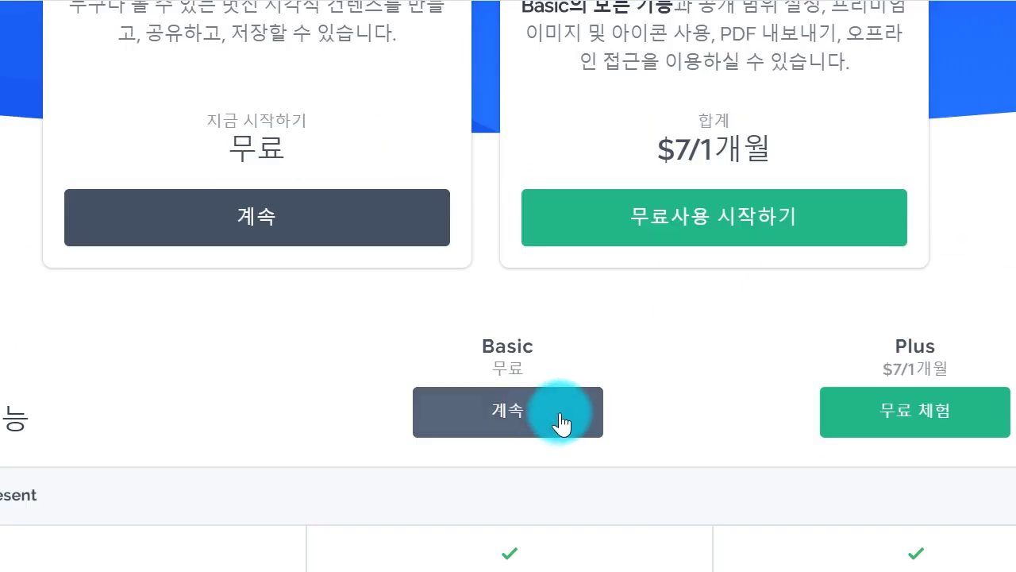
{"action": "scroll", "coordinate": [561, 423], "scroll_direction": "down", "scroll_amount": 3}
{"action": "scroll", "coordinate": [490, 317], "scroll_direction": "up", "scroll_amount": 1}
{"action": "scroll", "coordinate": [605, 431], "scroll_direction": "down", "scroll_amount": 3}
{"action": "scroll", "coordinate": [618, 477], "scroll_direction": "up", "scroll_amount": 8}
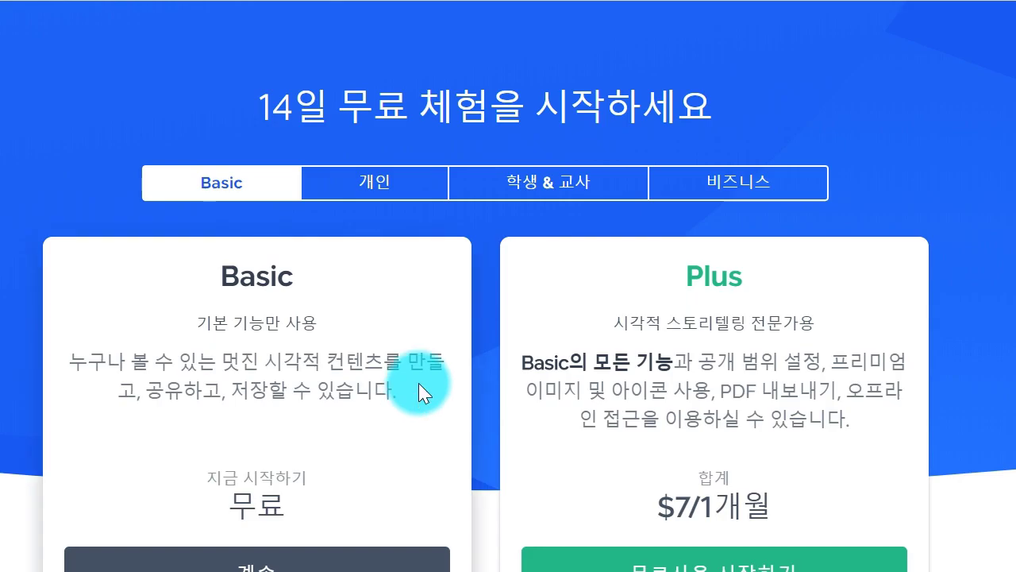
{"action": "scroll", "coordinate": [419, 383], "scroll_direction": "down", "scroll_amount": 2}
{"action": "scroll", "coordinate": [254, 236], "scroll_direction": "up", "scroll_amount": 2}
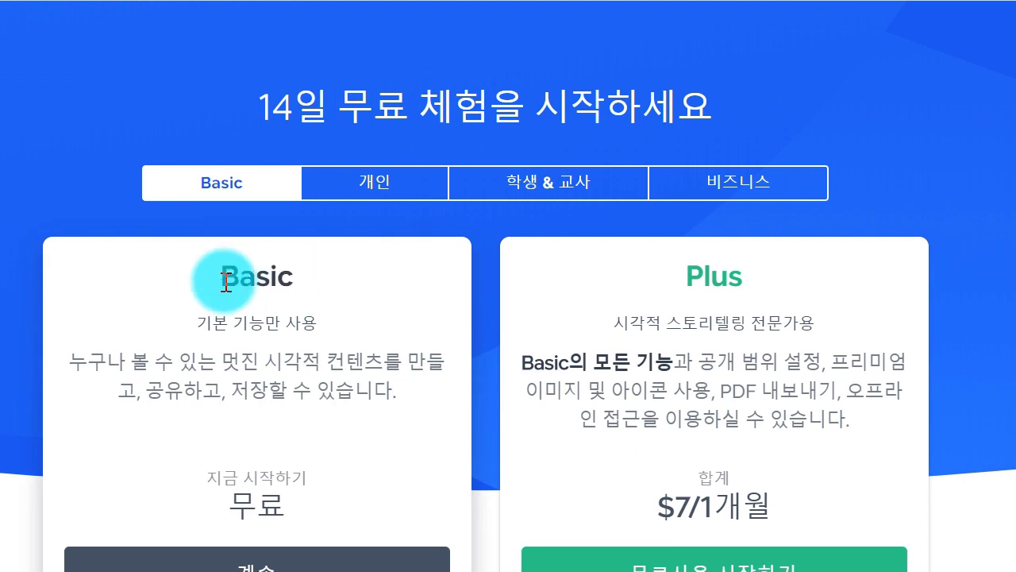
{"action": "scroll", "coordinate": [262, 294], "scroll_direction": "down", "scroll_amount": 3}
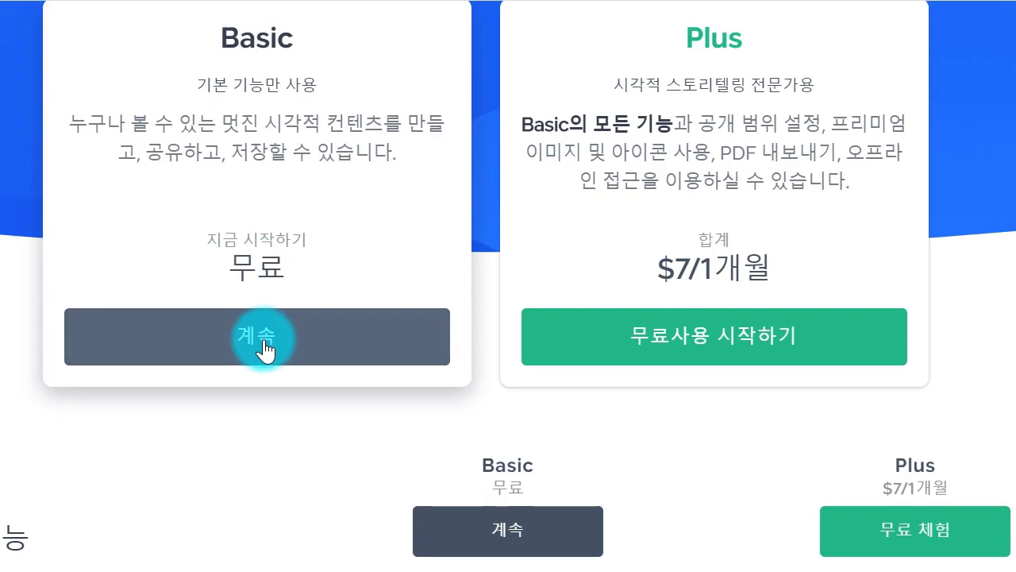
Step: Continue with the free Basic plan and sign up for Prezi with a Google account
{"action": "left_click", "coordinate": [266, 350]}
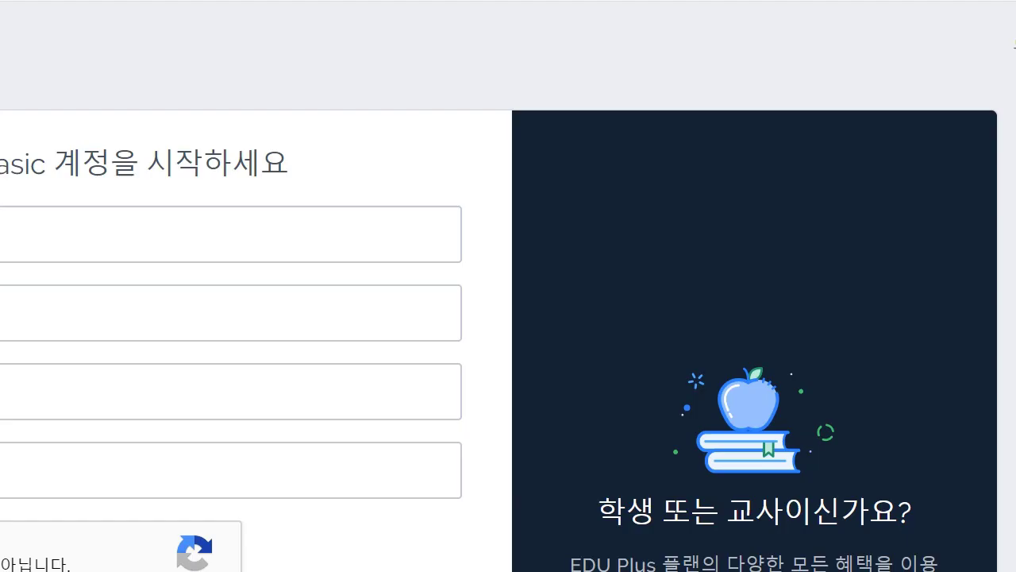
{"action": "key", "text": "Tab"}
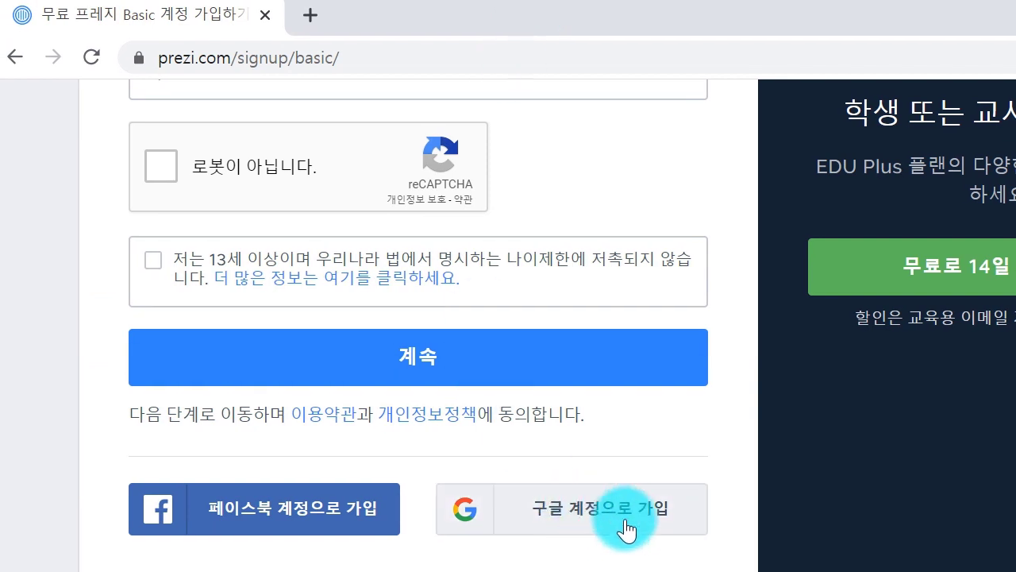
{"action": "left_click", "coordinate": [620, 524]}
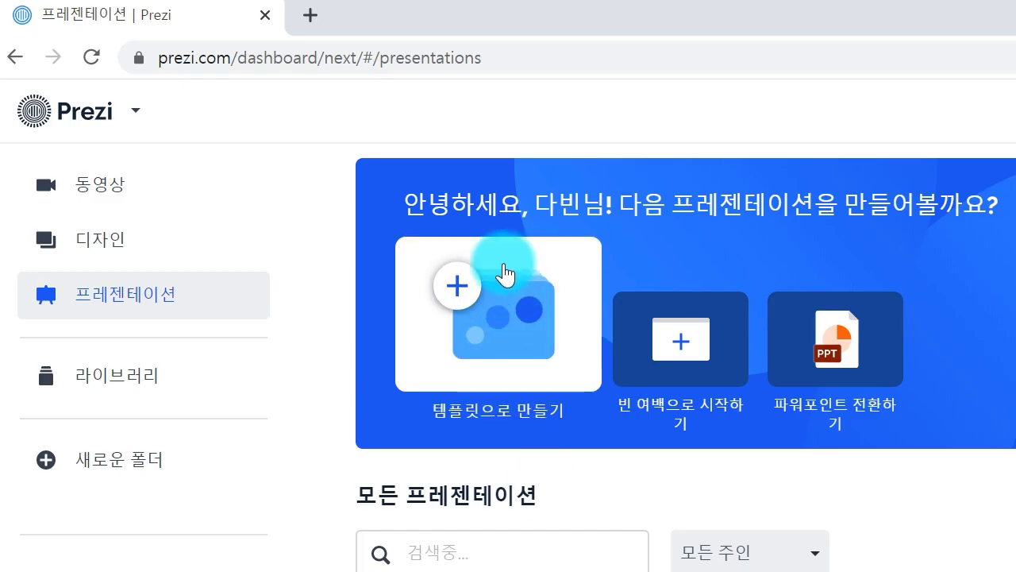
Step: Start a new presentation from a template and browse the templates in the 교육 & 비영리 category
{"action": "left_click", "coordinate": [511, 318]}
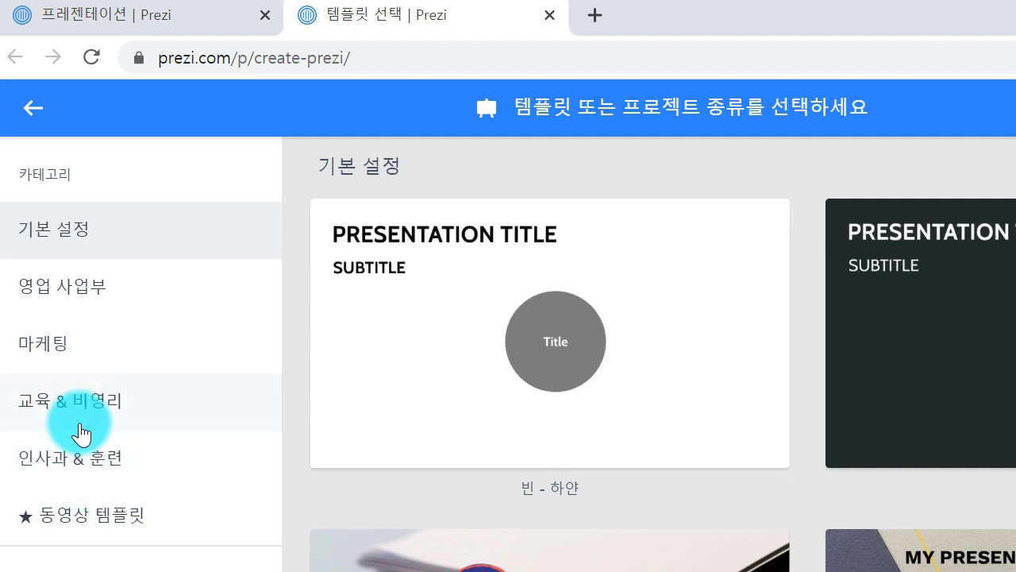
{"action": "left_click", "coordinate": [80, 429]}
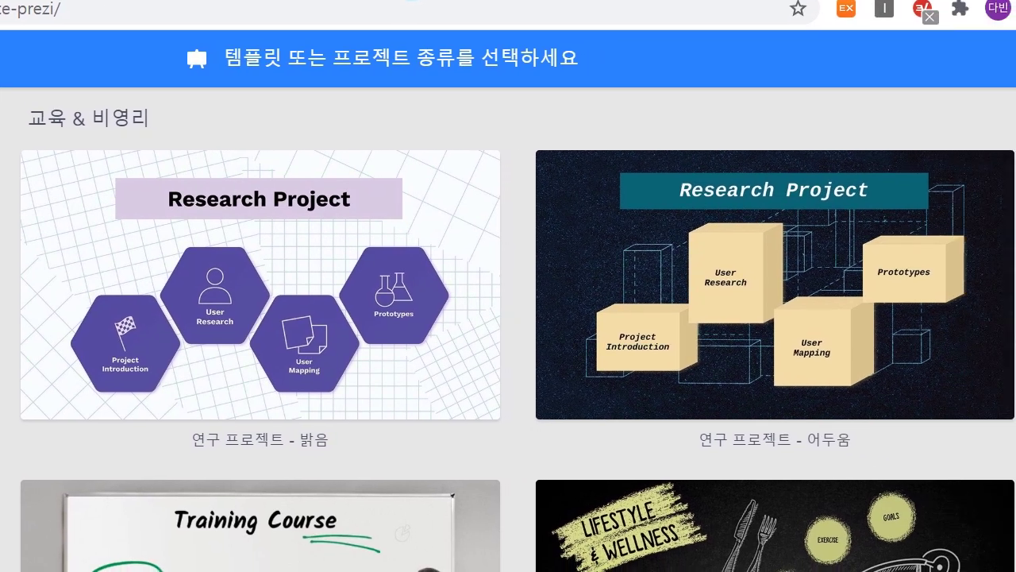
{"action": "scroll", "coordinate": [493, 255], "scroll_direction": "down", "scroll_amount": 2}
{"action": "scroll", "coordinate": [450, 317], "scroll_direction": "down", "scroll_amount": 3}
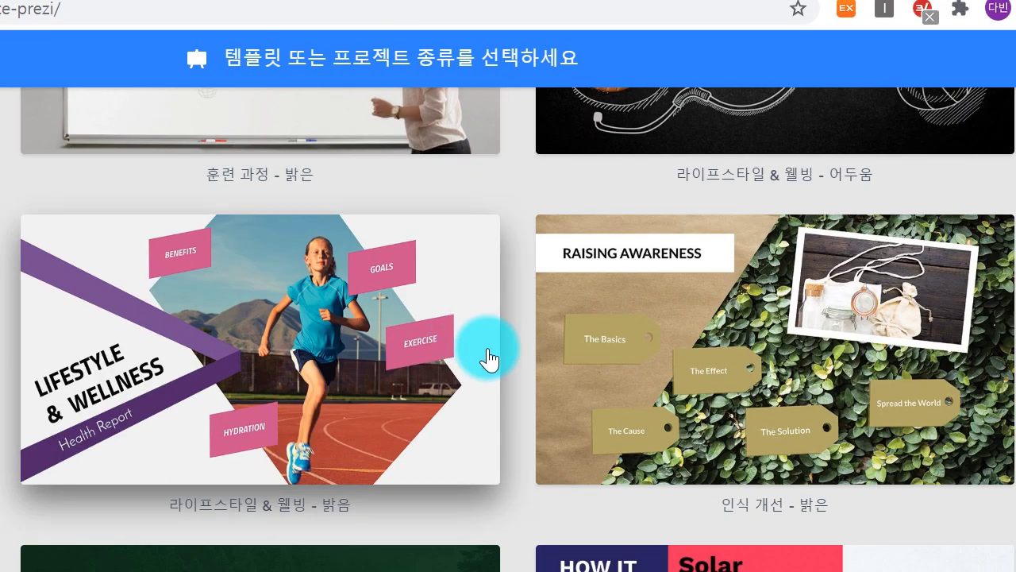
{"action": "scroll", "coordinate": [489, 345], "scroll_direction": "down", "scroll_amount": 3}
{"action": "scroll", "coordinate": [488, 377], "scroll_direction": "down", "scroll_amount": 3}
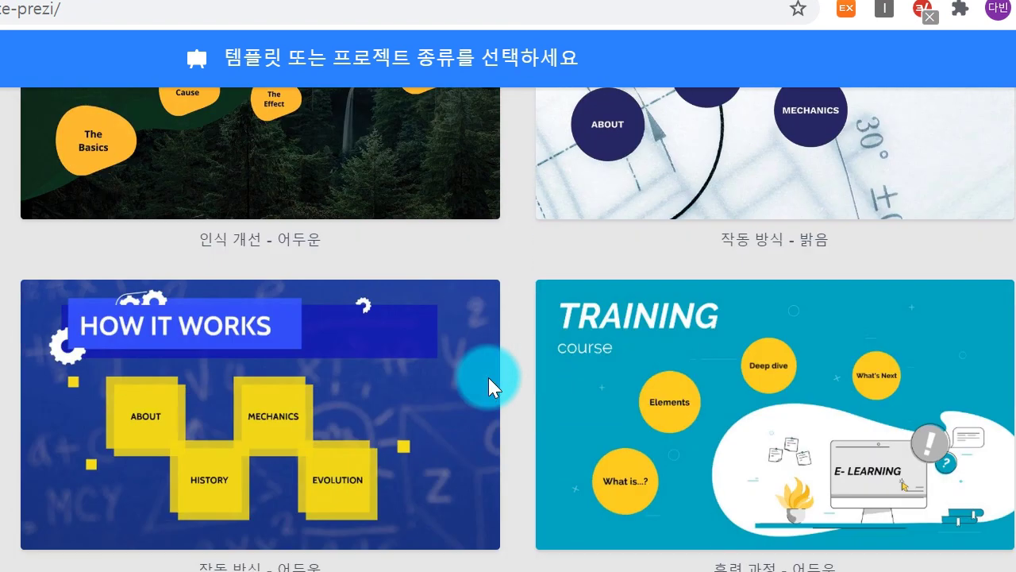
{"action": "scroll", "coordinate": [488, 377], "scroll_direction": "up", "scroll_amount": 3}
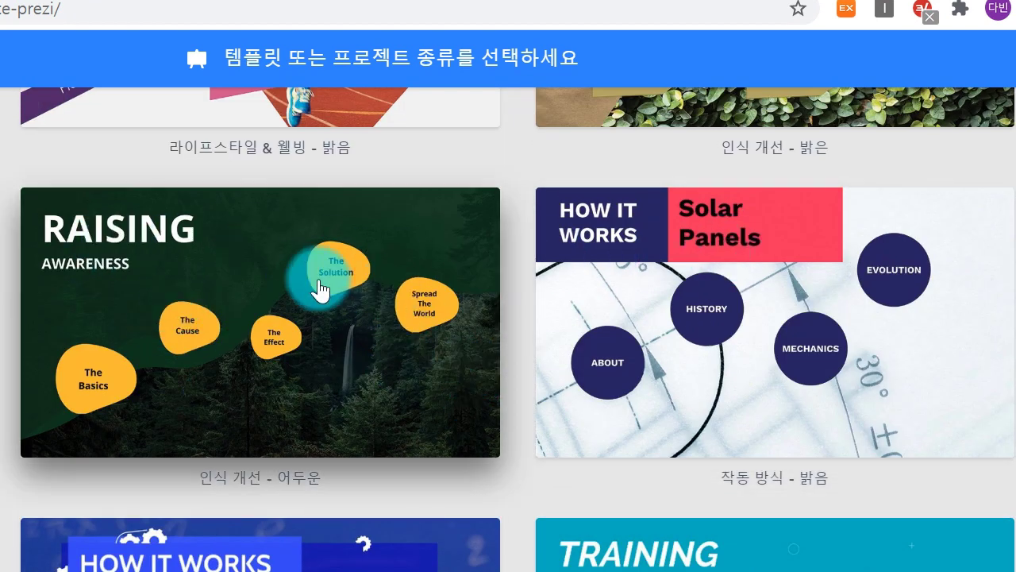
{"action": "scroll", "coordinate": [471, 336], "scroll_direction": "down", "scroll_amount": 5}
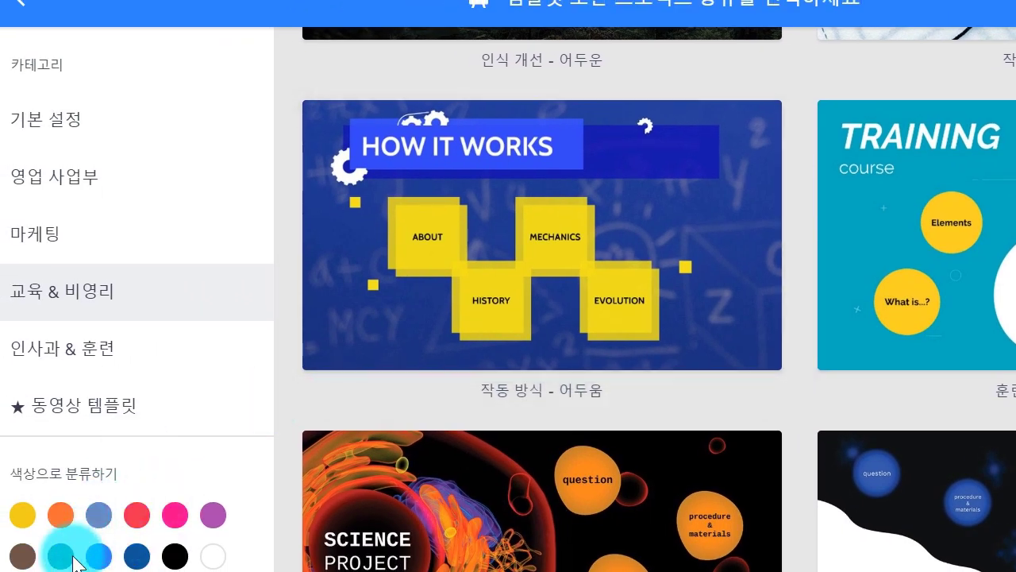
Step: Filter the 교육 & 비영리 templates by teal, blue, dark blue and finally white, and browse the matching designs
{"action": "left_click", "coordinate": [62, 558]}
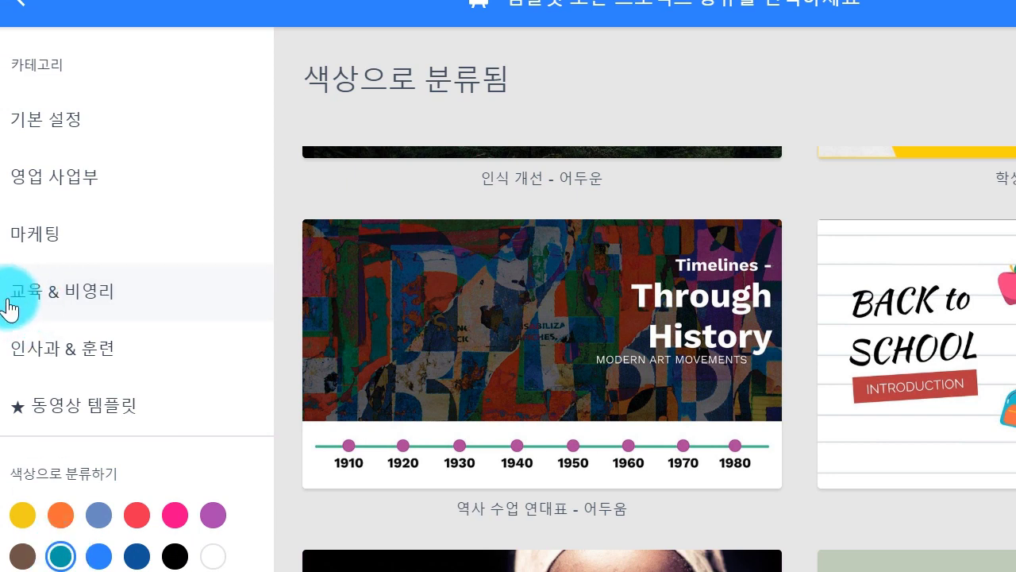
{"action": "left_click", "coordinate": [105, 307]}
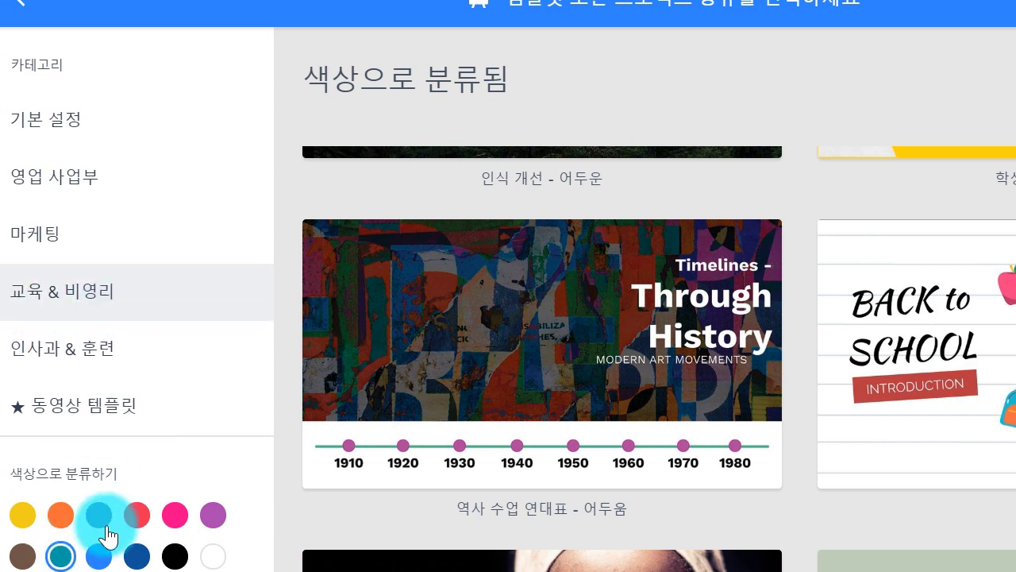
{"action": "left_click", "coordinate": [104, 559]}
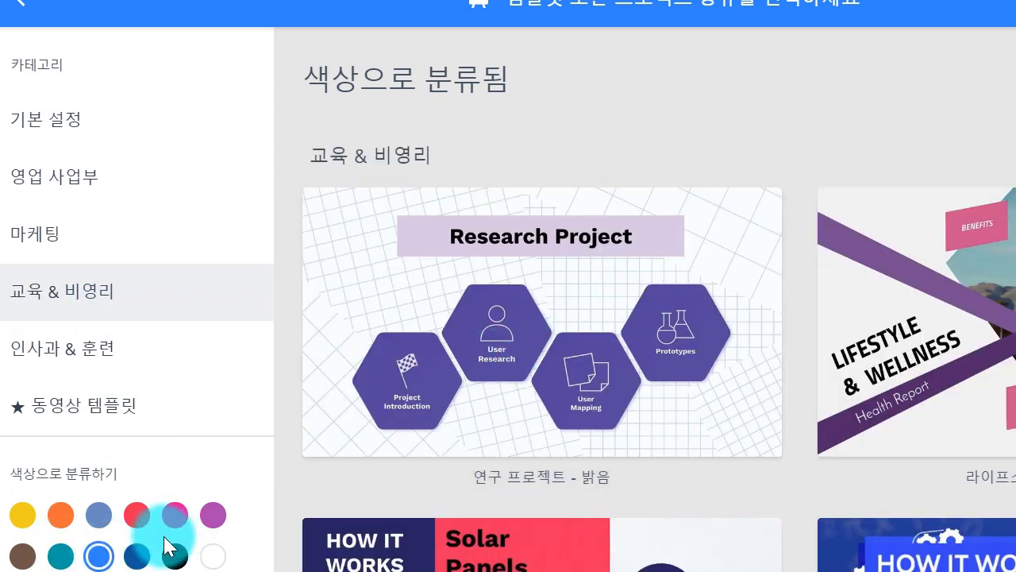
{"action": "scroll", "coordinate": [631, 350], "scroll_direction": "down", "scroll_amount": 5}
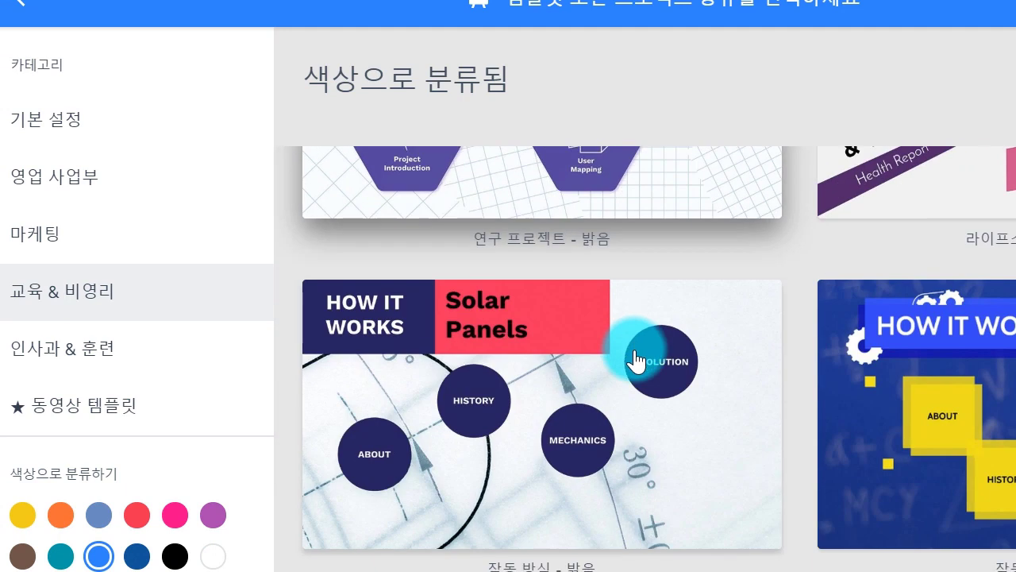
{"action": "scroll", "coordinate": [519, 442], "scroll_direction": "down", "scroll_amount": 3}
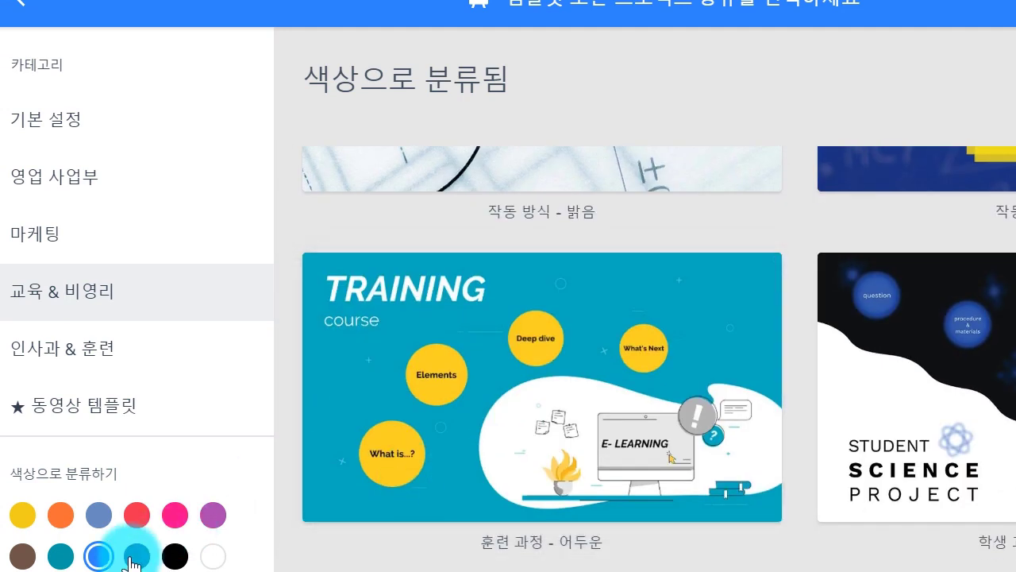
{"action": "left_click", "coordinate": [137, 556]}
{"action": "left_click", "coordinate": [213, 554]}
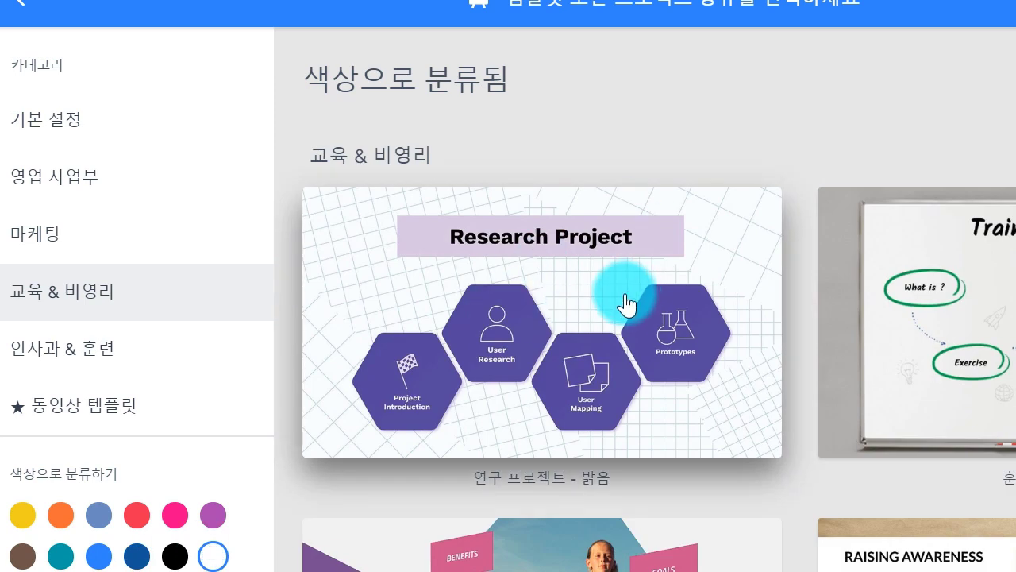
{"action": "scroll", "coordinate": [621, 311], "scroll_direction": "down", "scroll_amount": 8}
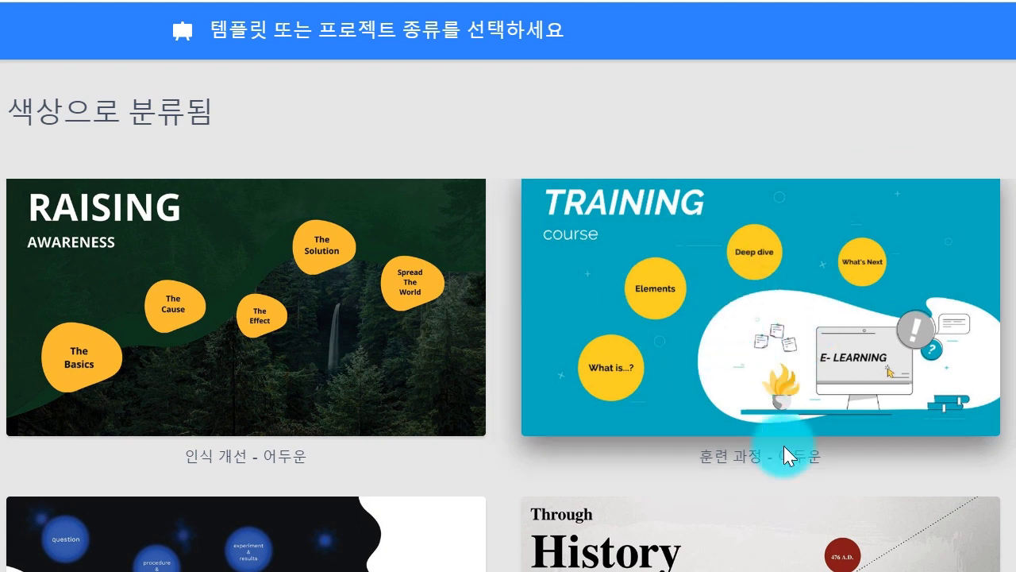
Step: Preview the 훈련 과정 - 어두운 template and step through its first few slides
{"action": "left_click", "coordinate": [772, 373]}
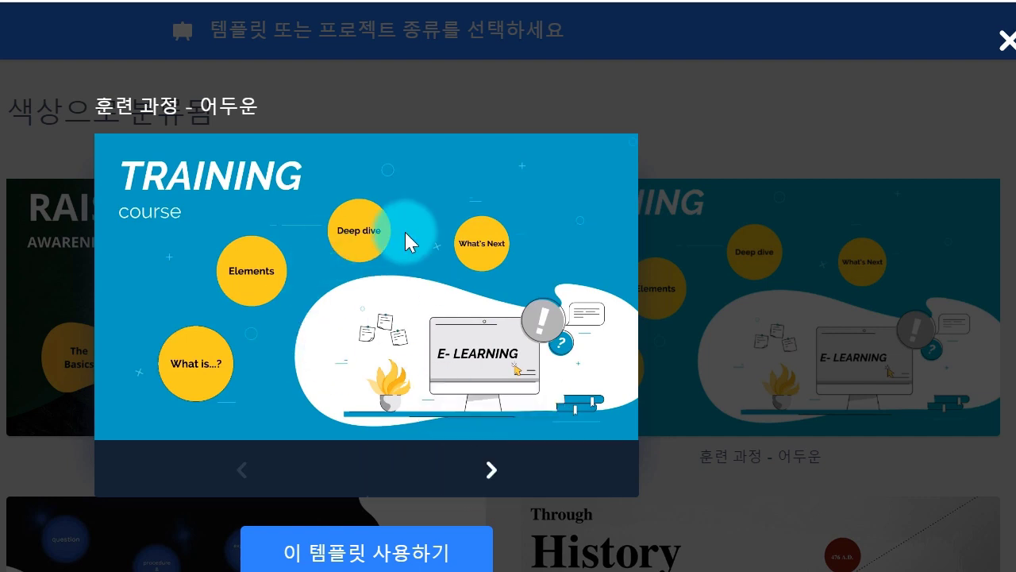
{"action": "left_click", "coordinate": [481, 466]}
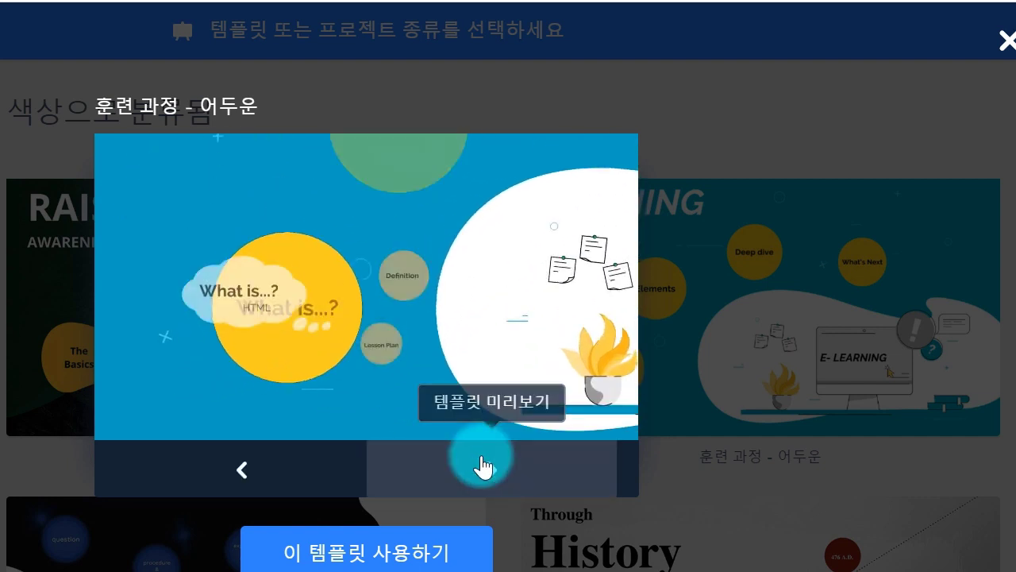
{"action": "left_click", "coordinate": [487, 472]}
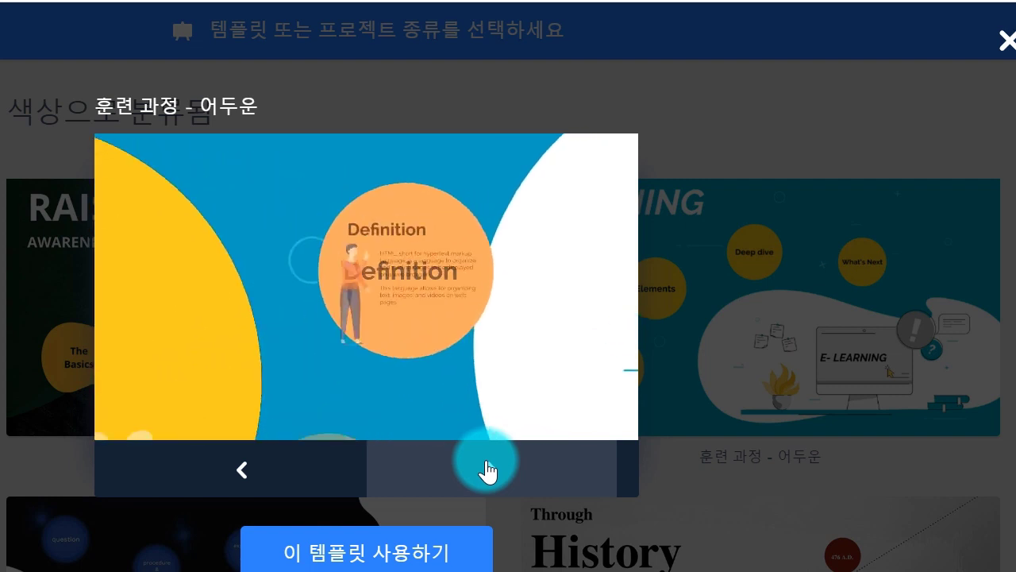
{"action": "left_click", "coordinate": [487, 472]}
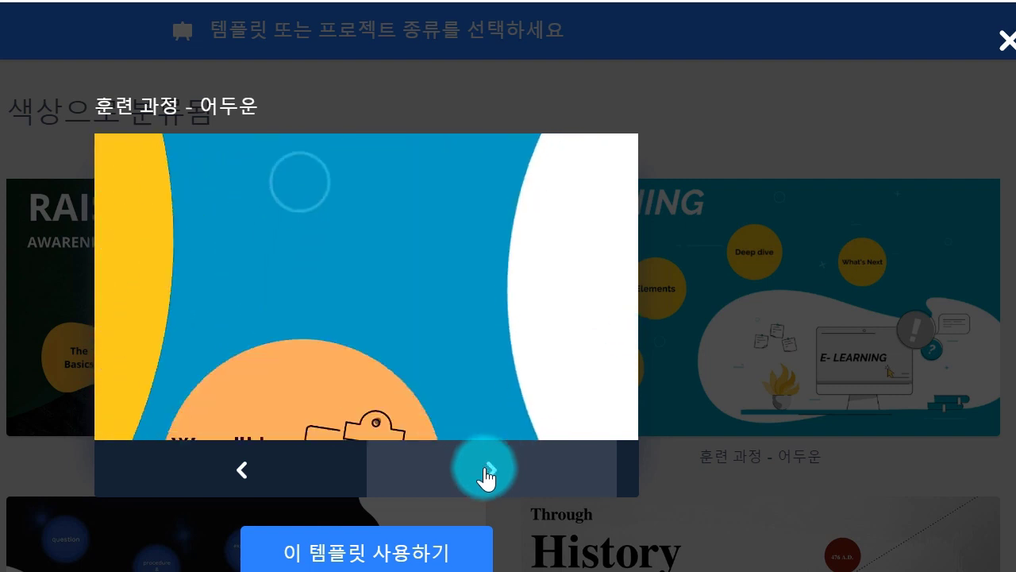
{"action": "left_click", "coordinate": [487, 471]}
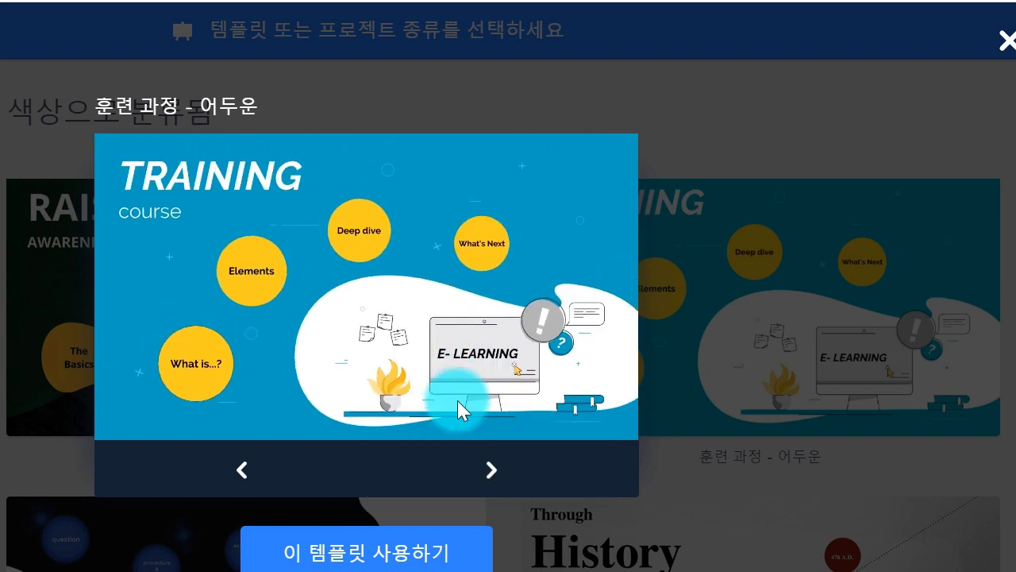
Step: Use the 훈련 과정 - 어두운 template for a presentation titled 테스트, with its visibility set to 누구나, and open it for editing
{"action": "left_click", "coordinate": [444, 556]}
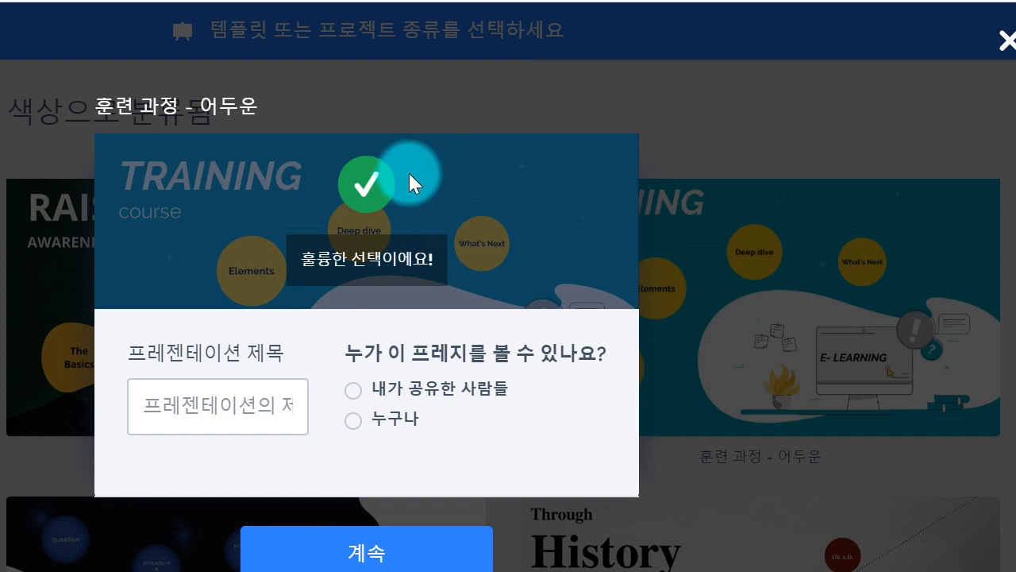
{"action": "left_click", "coordinate": [238, 407]}
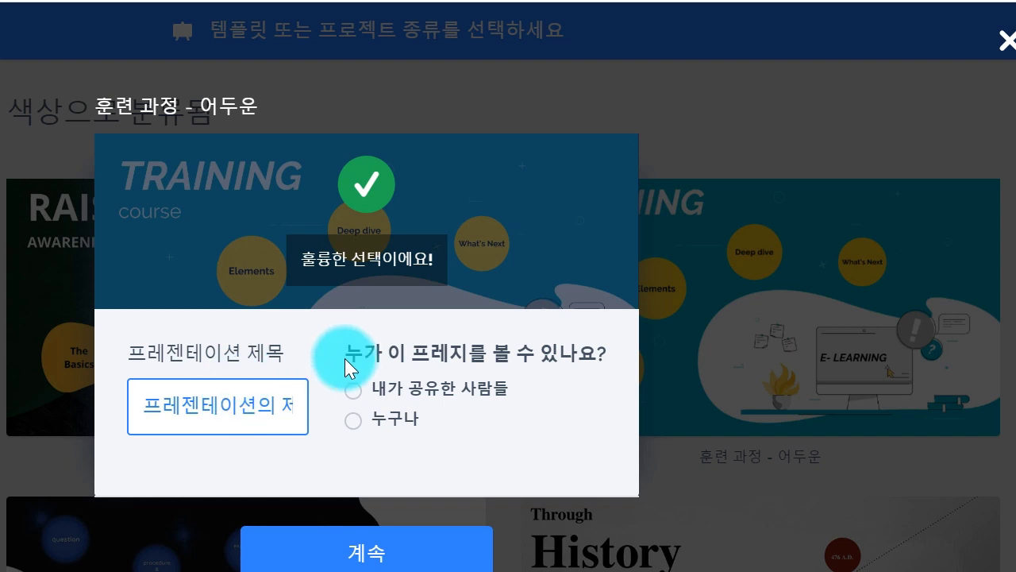
{"action": "type", "text": "ㅅ"}
{"action": "key", "text": "BackSpace"}
{"action": "type", "text": "ㅌㅔ스트"}
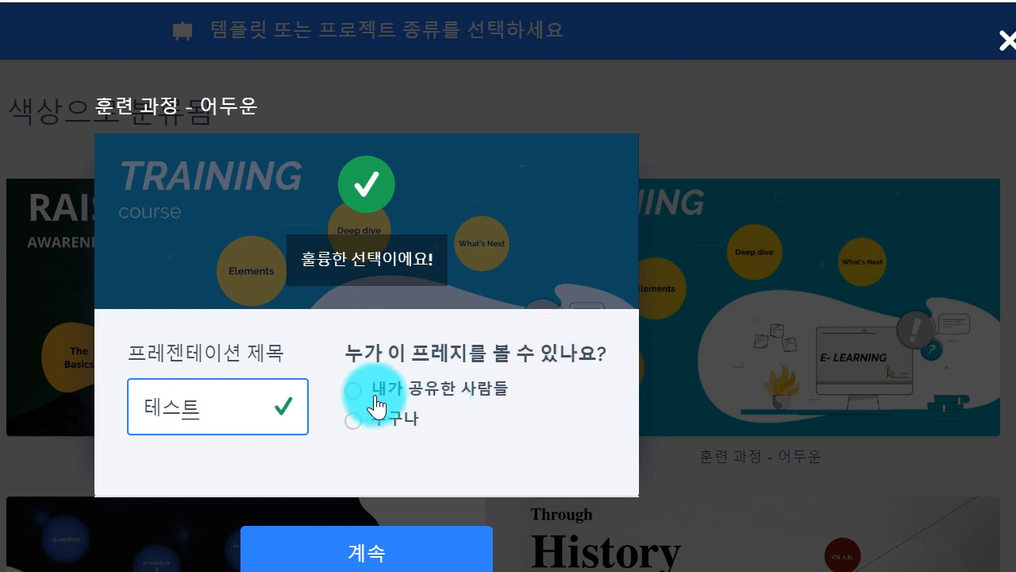
{"action": "left_click", "coordinate": [481, 405]}
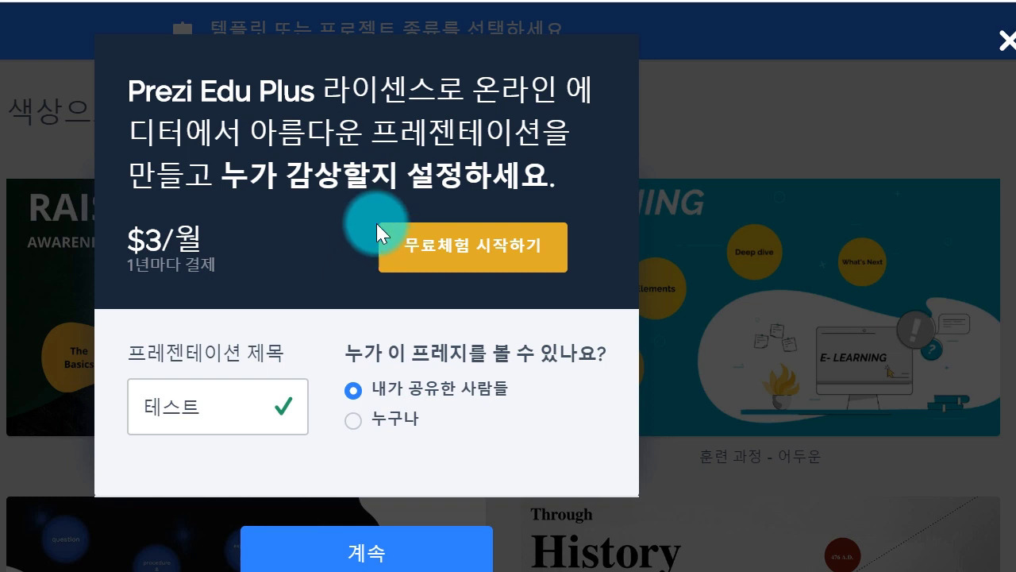
{"action": "left_click", "coordinate": [384, 422]}
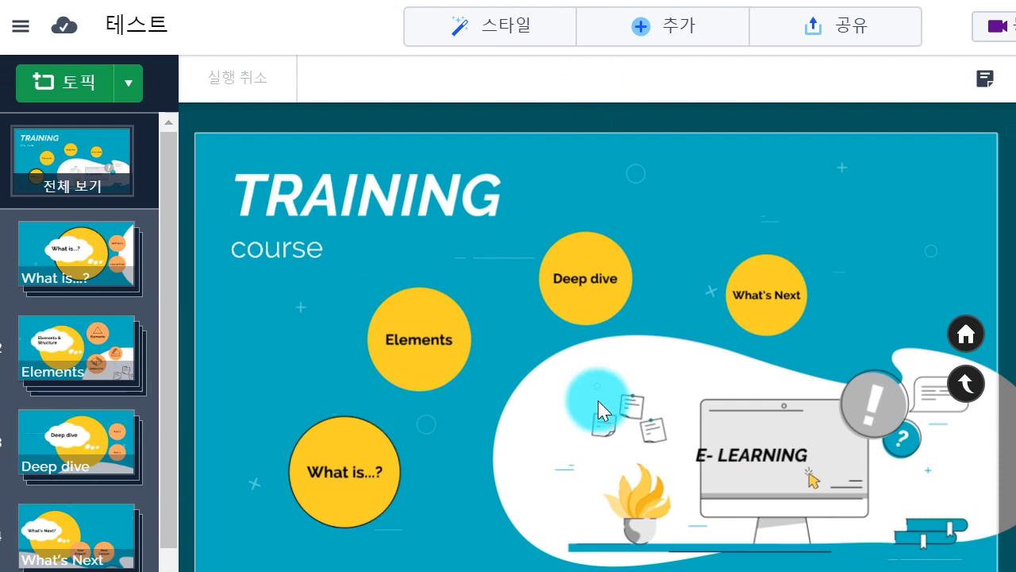
Step: Look into the What is...? topic of the 테스트 presentation and close the editor tab
{"action": "left_click", "coordinate": [410, 401]}
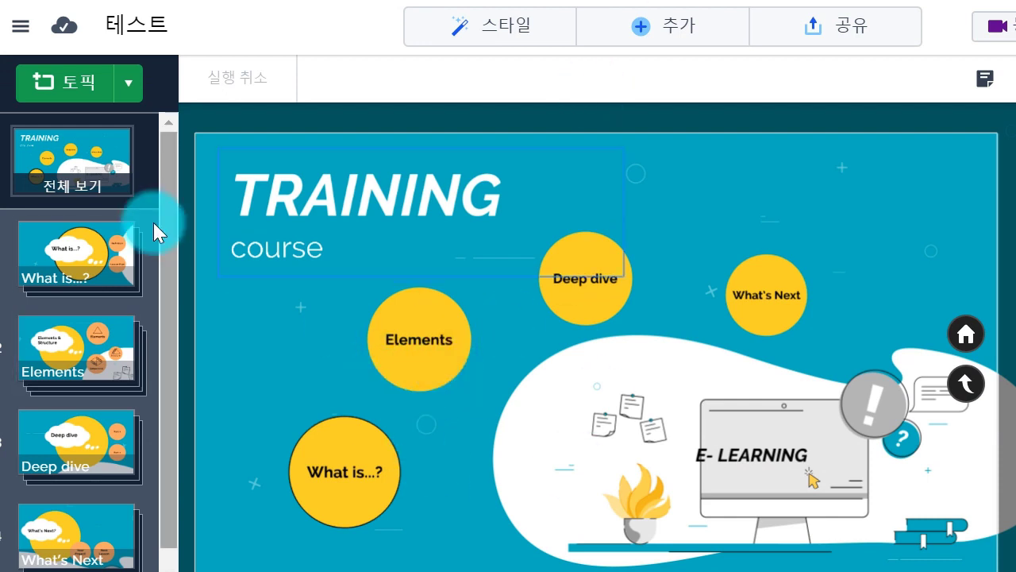
{"action": "left_click", "coordinate": [94, 257]}
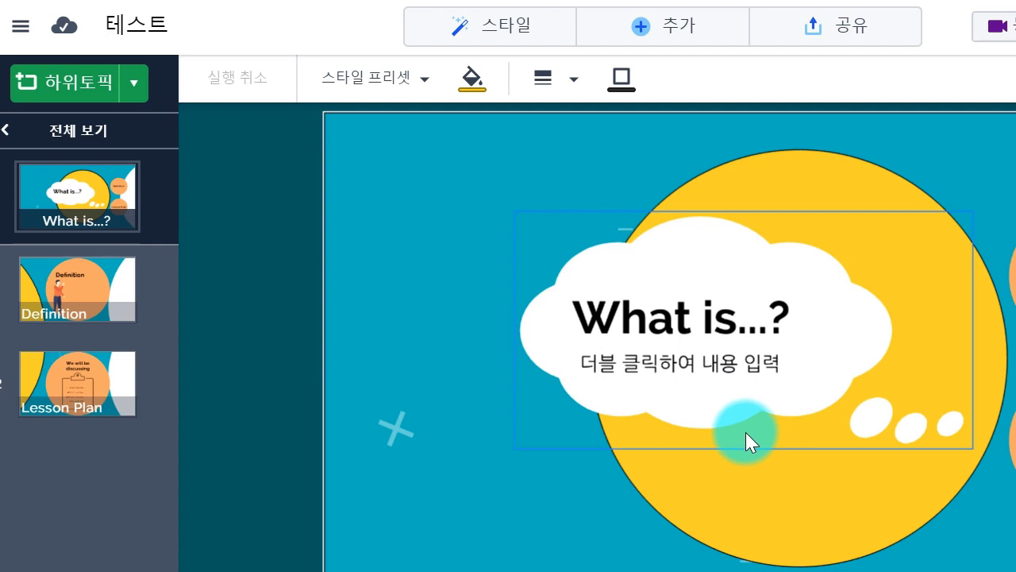
{"action": "left_click", "coordinate": [548, 0]}
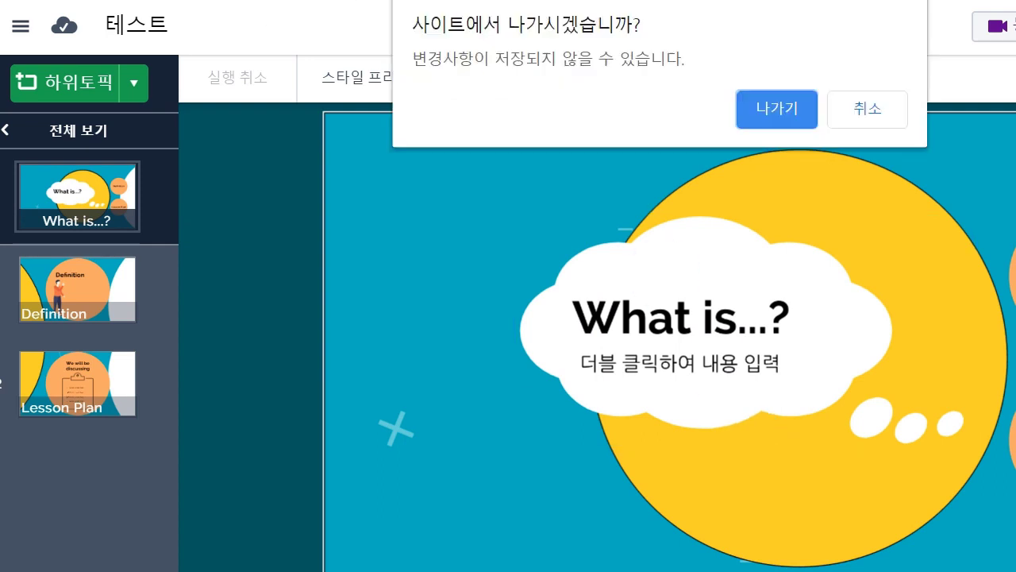